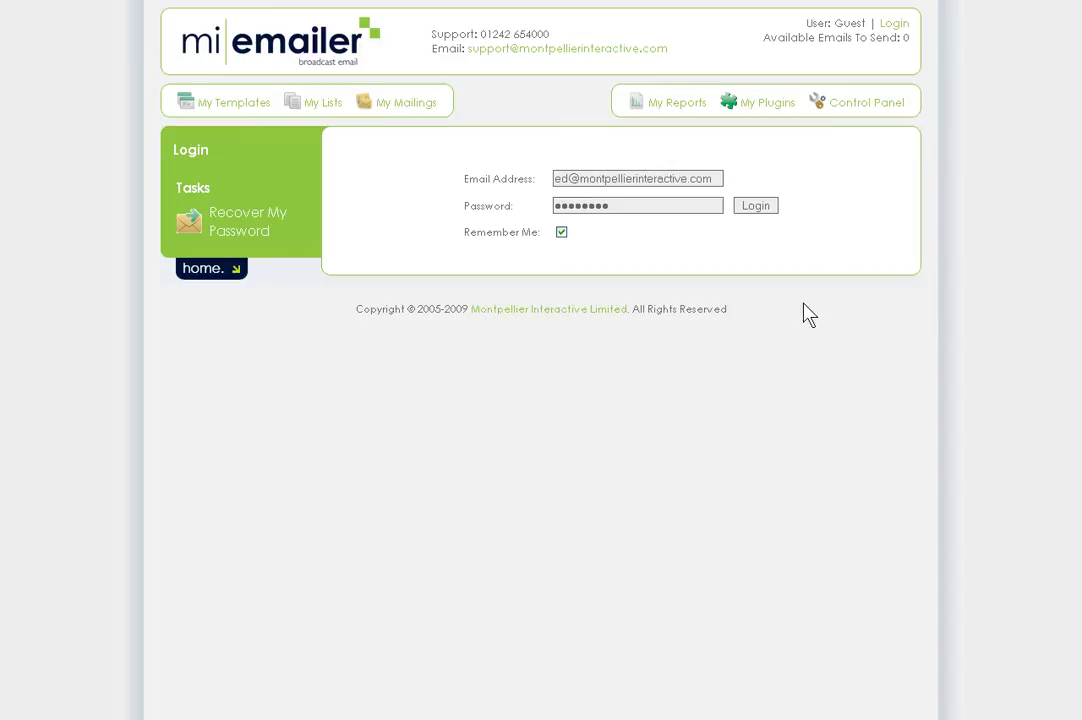
- Log in with the account email and password to reach the Welcome home page
click(756, 207)
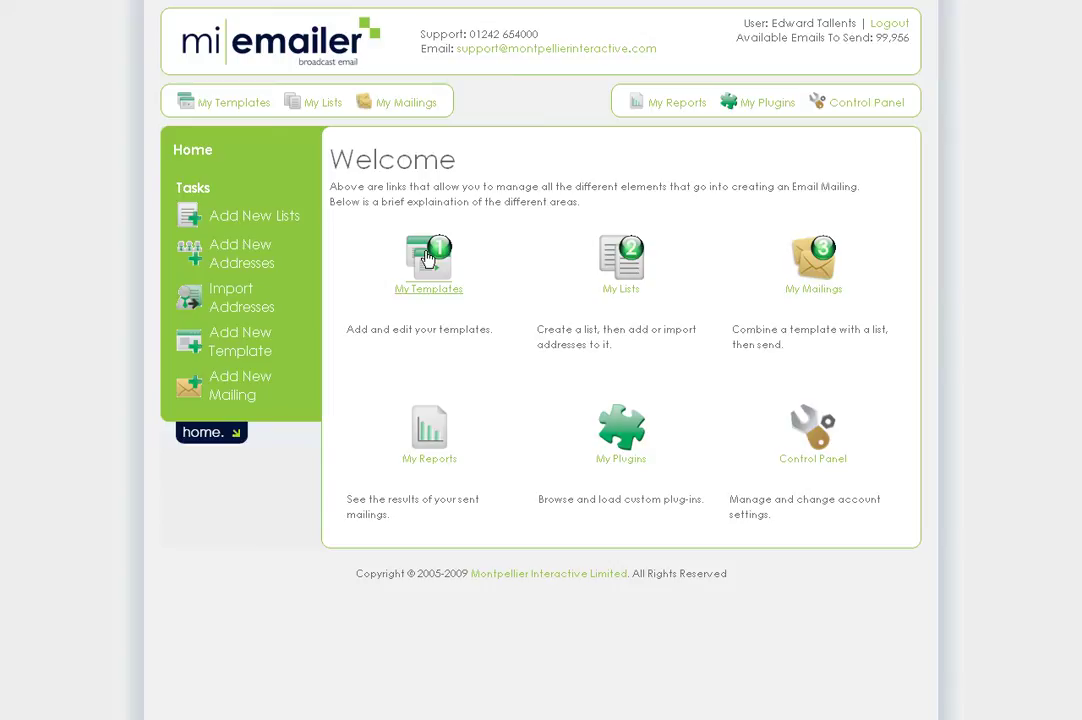
- From My Templates, add a new template named 'Test'
click(225, 107)
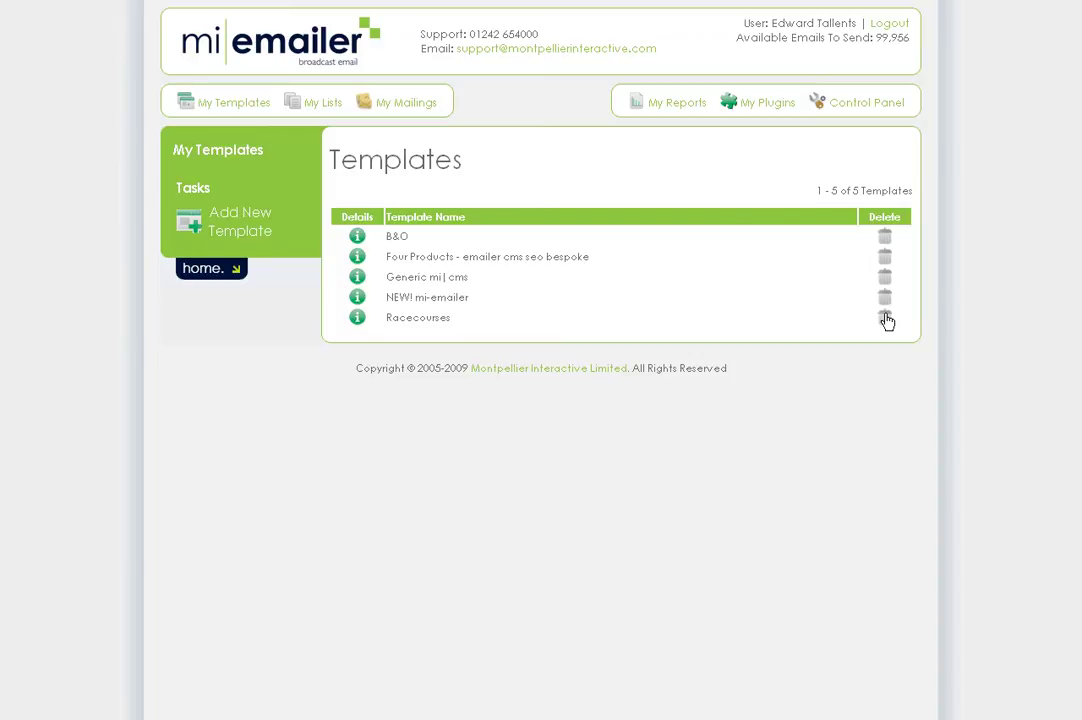
click(255, 231)
click(630, 220)
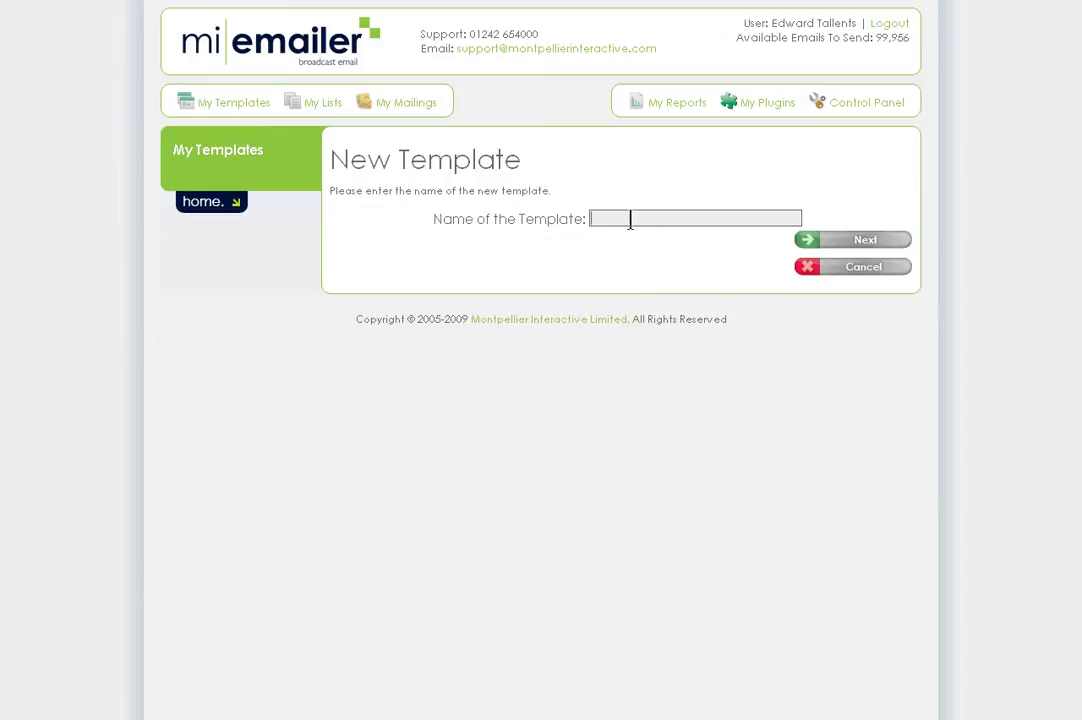
text(Test)
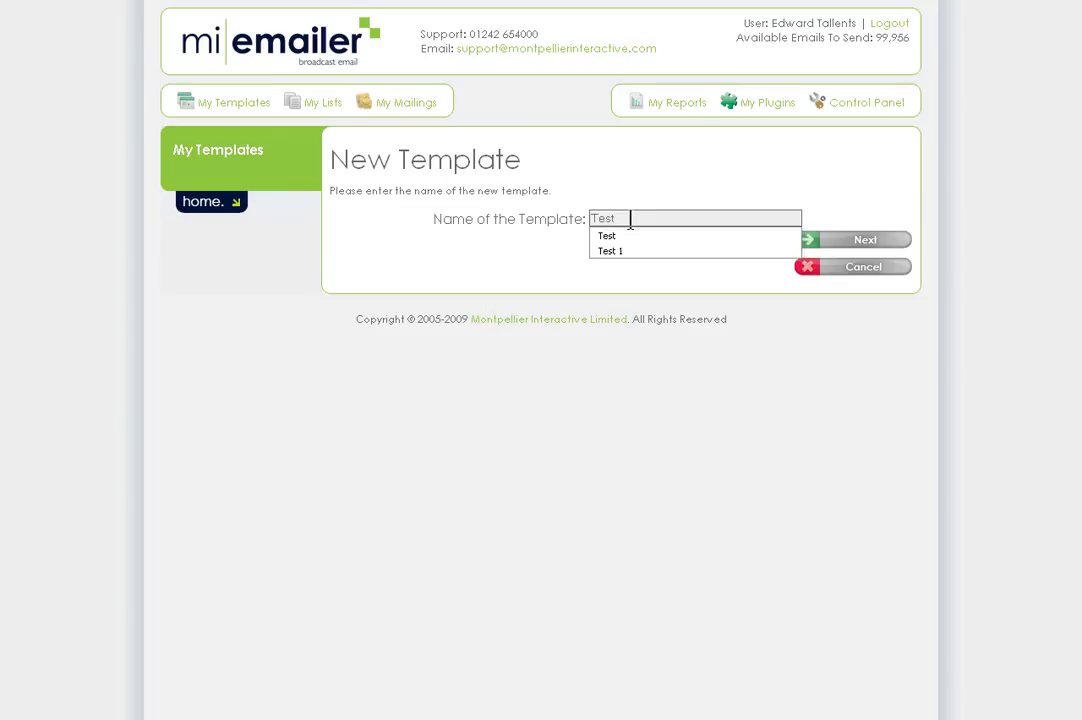
key(Return)
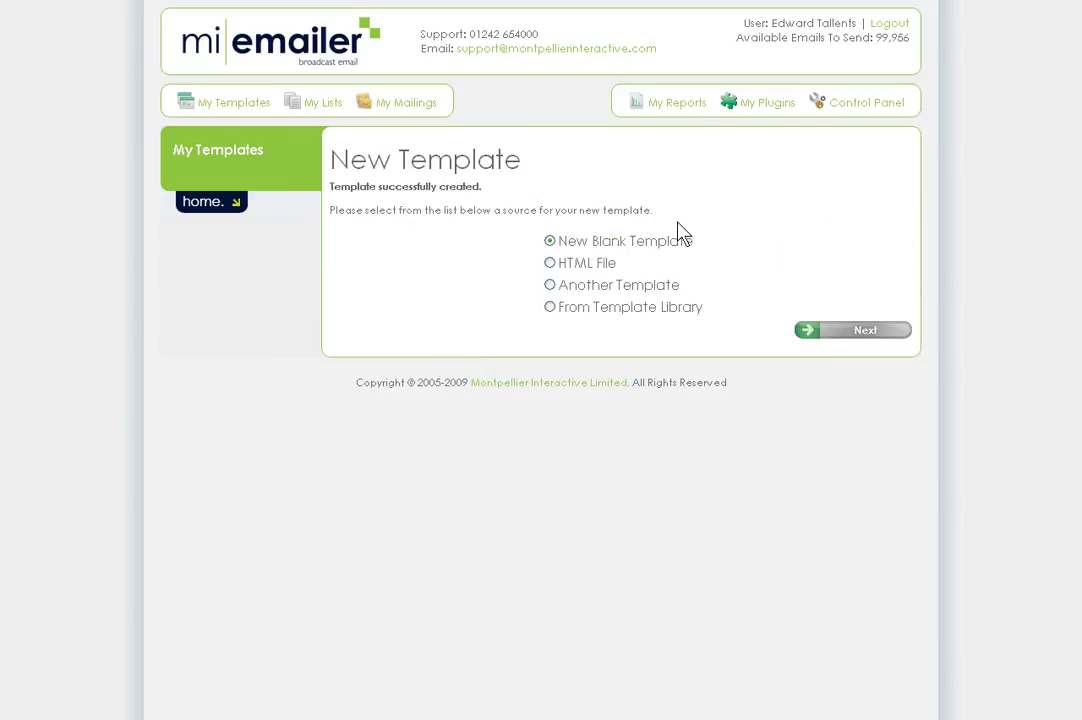
- Choose From Template Library as the source for the Test template
click(551, 310)
- Filter the template library to category Basic - 2 Column Left and subcategory Blue
click(860, 333)
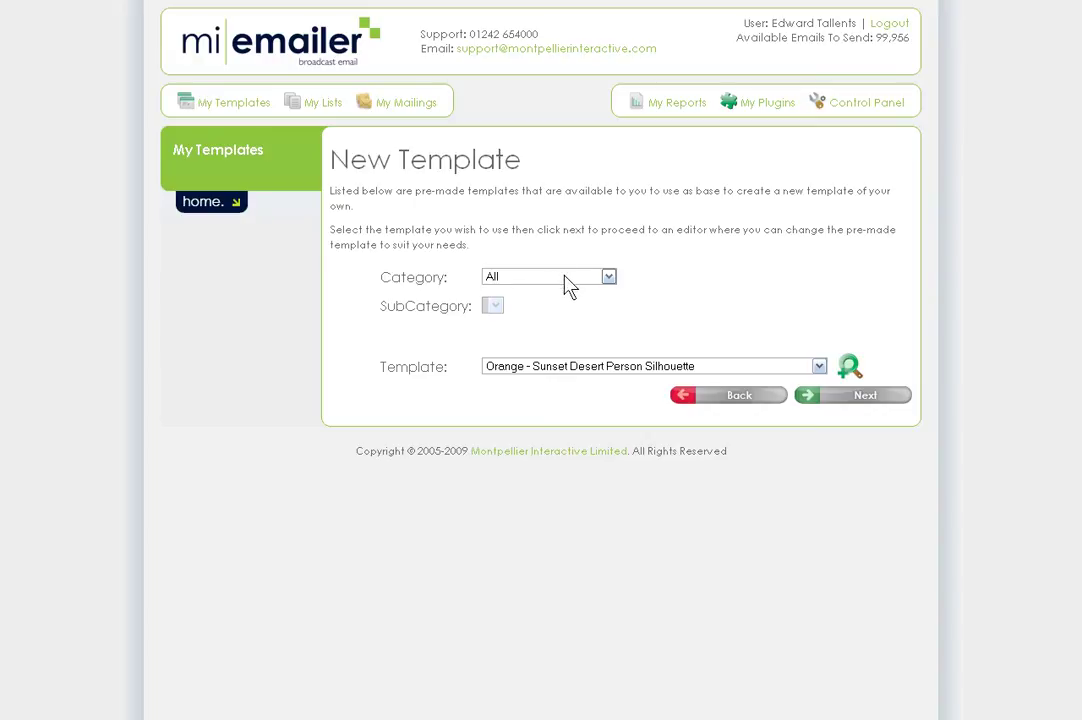
click(568, 284)
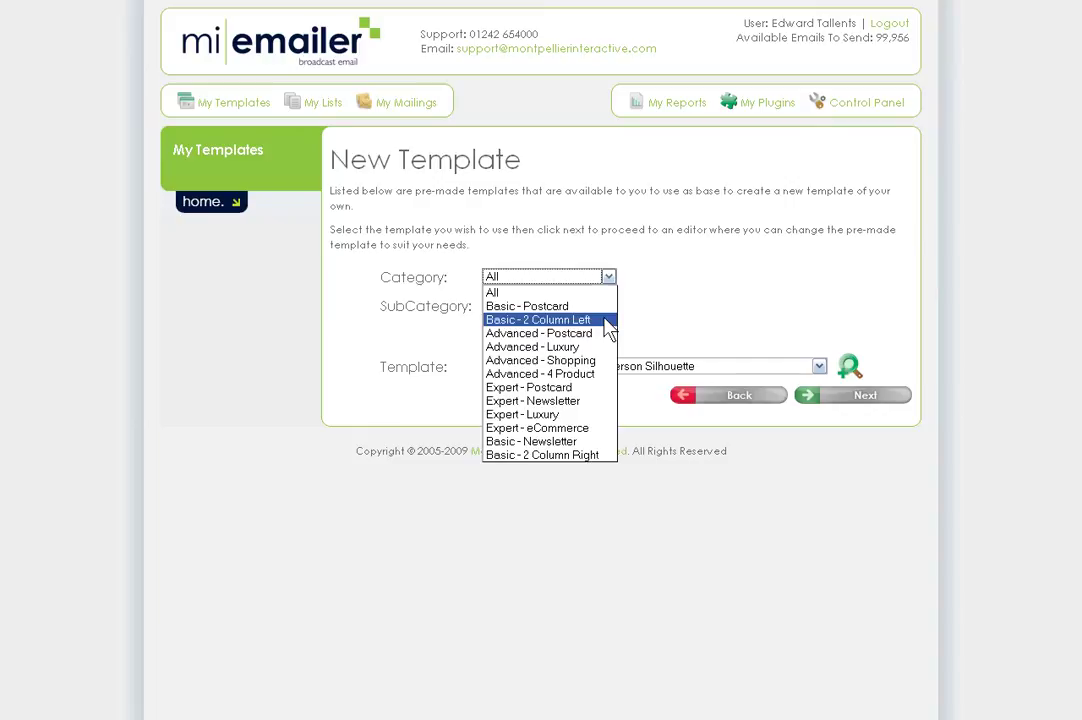
click(607, 320)
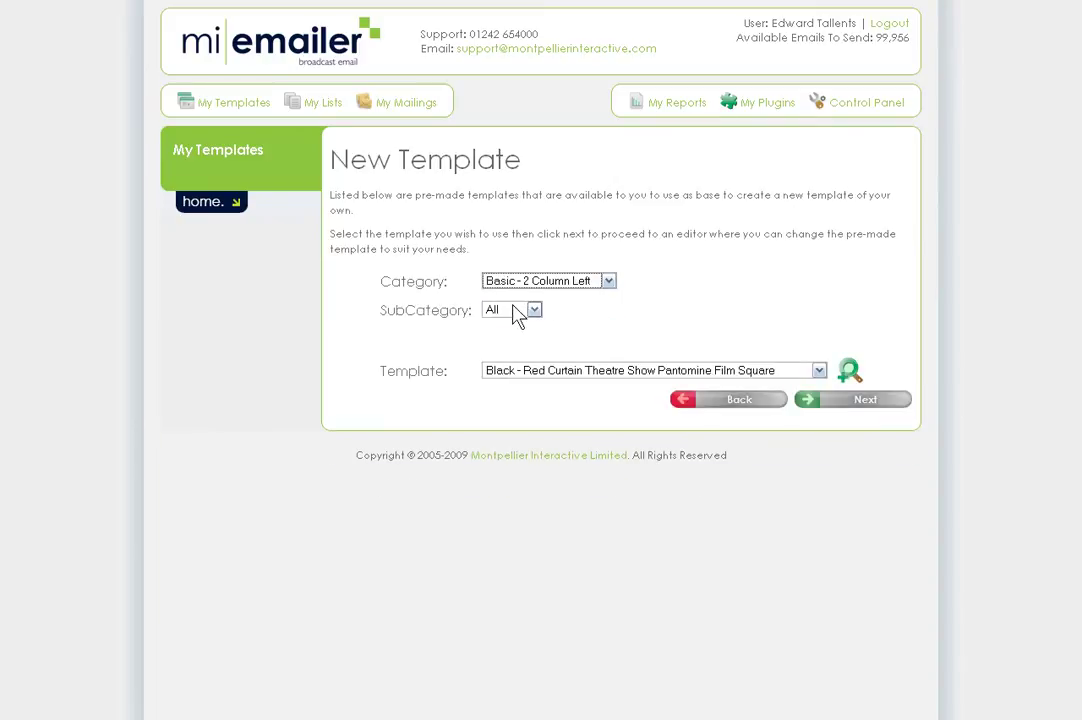
click(514, 308)
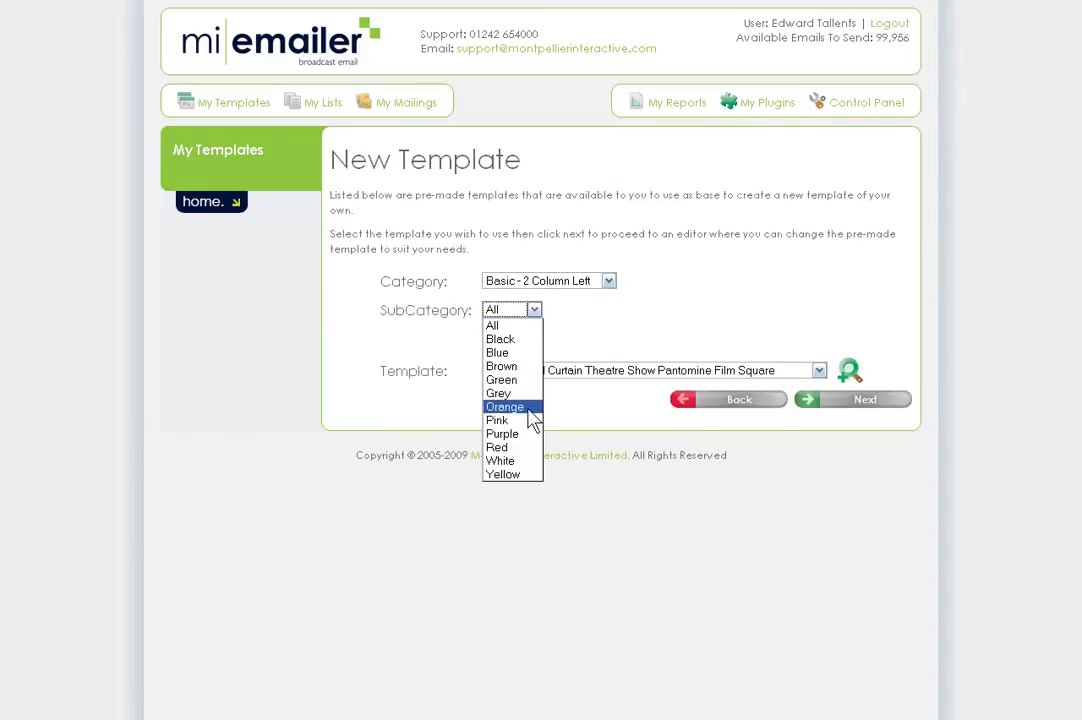
click(503, 353)
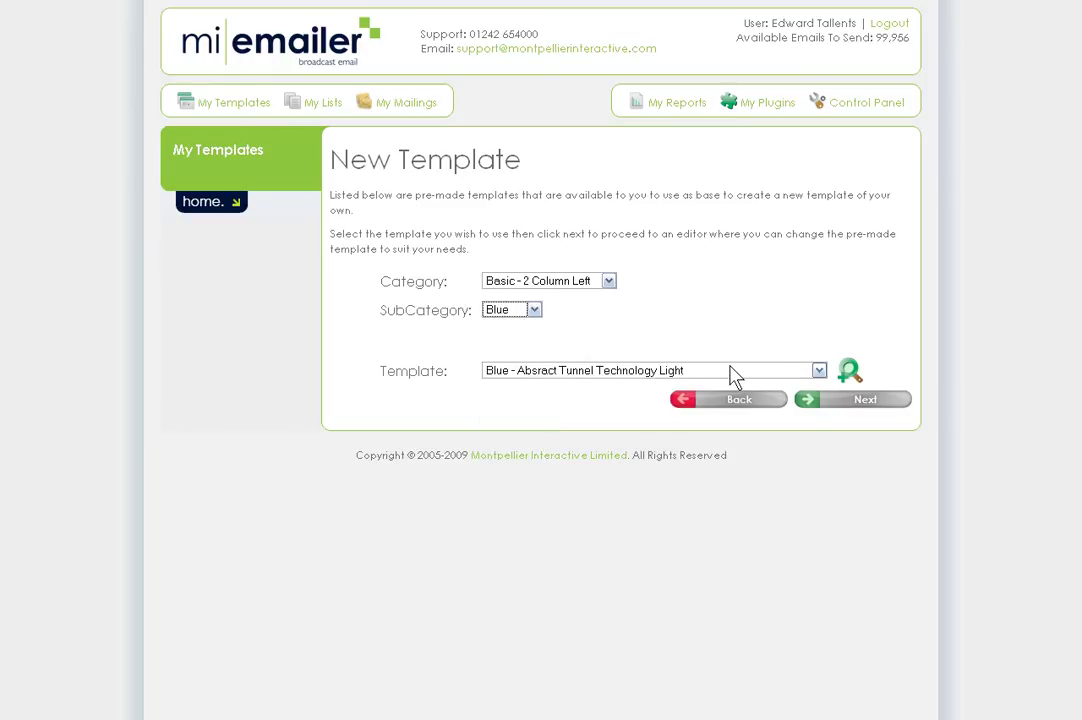
click(735, 375)
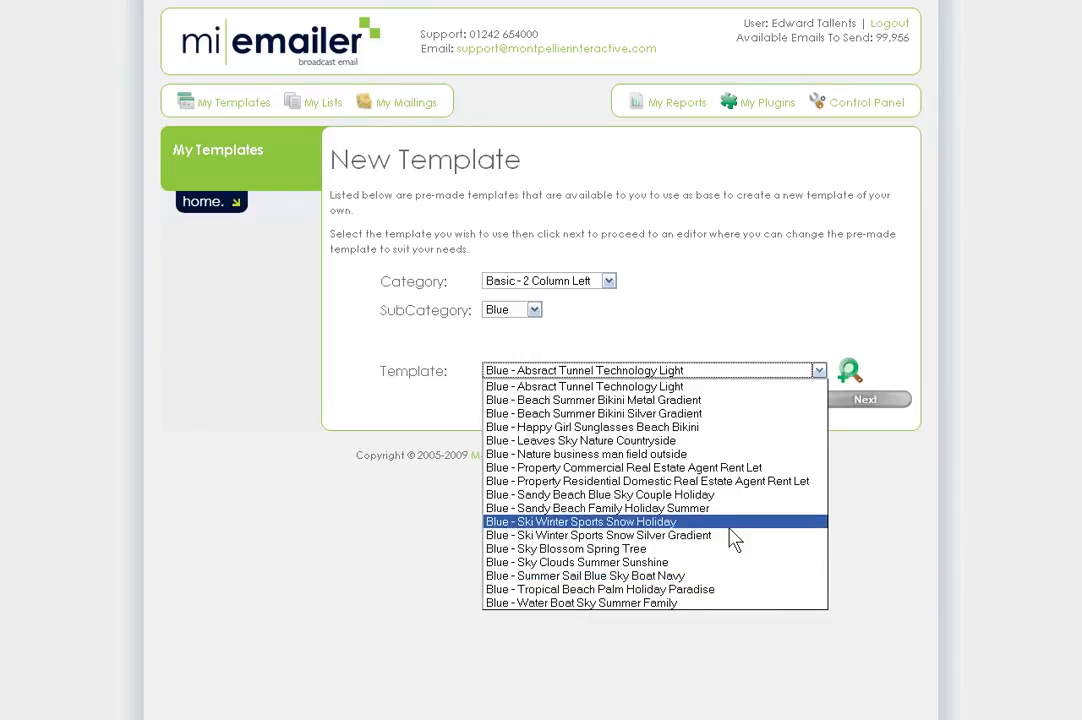
- Select the Blue - Ski Winter Sports Snow Silver Gradient template and preview it
click(739, 545)
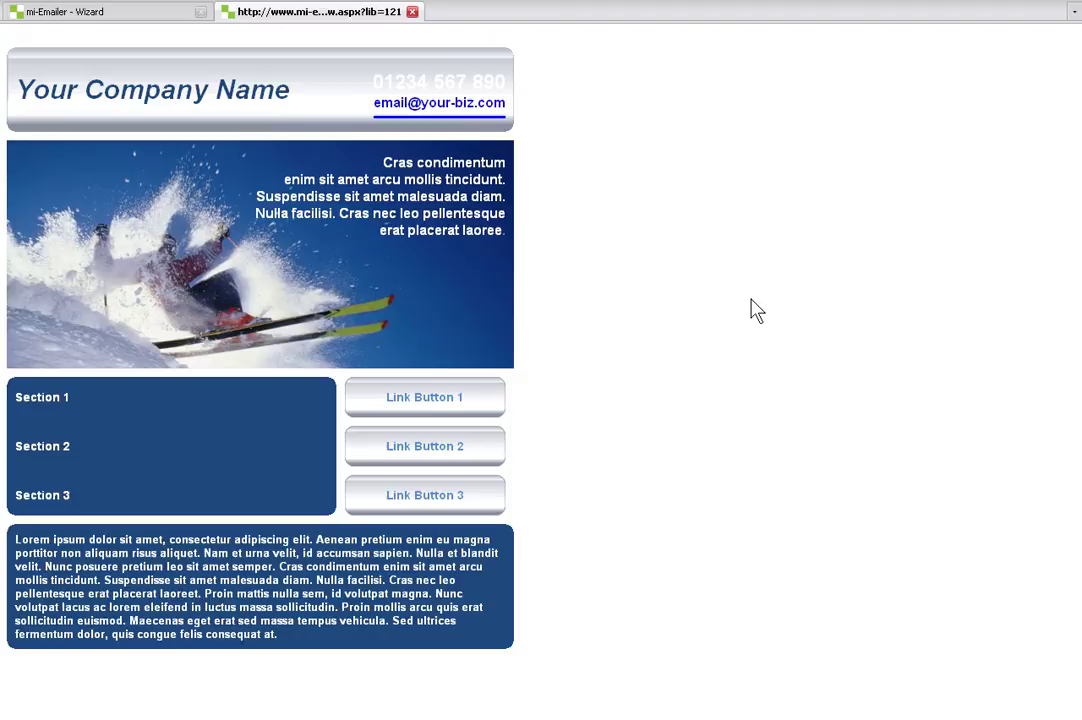
click(412, 12)
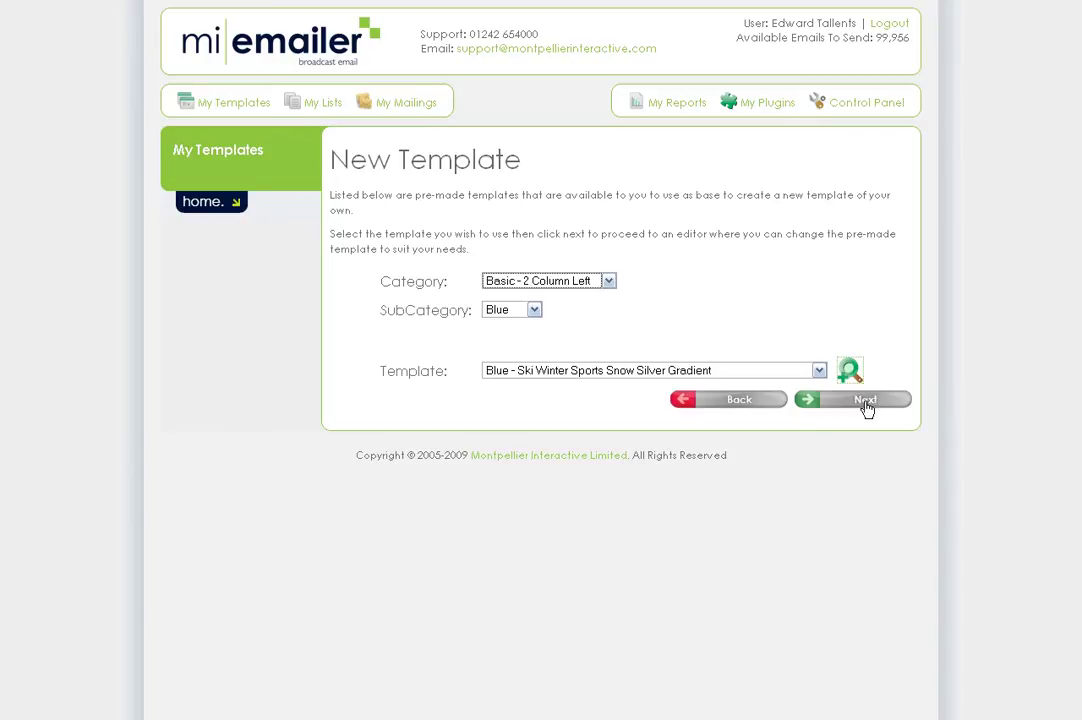
- Load the ski template into the Editor, toggling full-screen mode on and back off
click(866, 401)
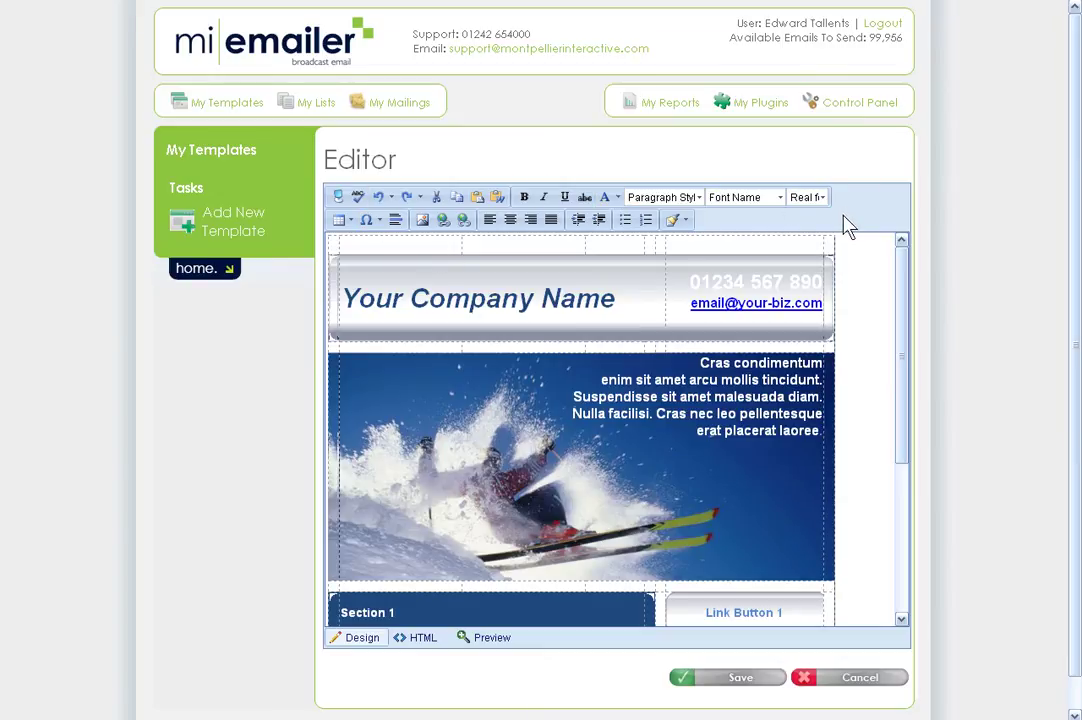
click(340, 196)
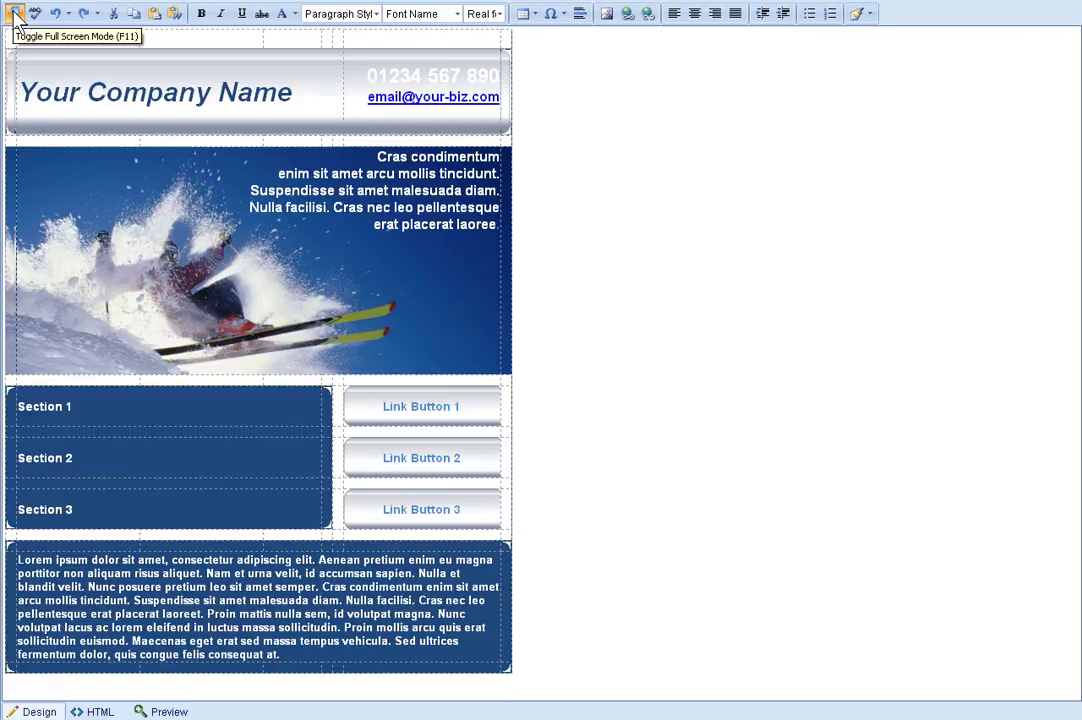
click(14, 14)
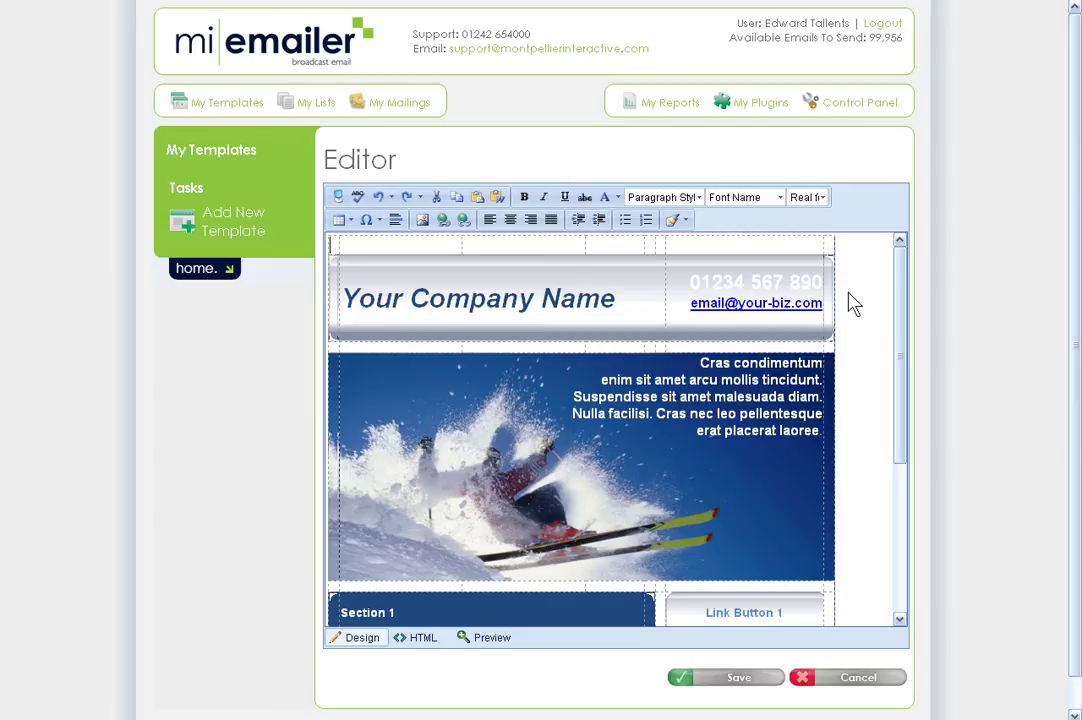
- Replace the italic 'Your Company Name' header with upright 'My Ski Company'
scroll(852, 303, down, 5)
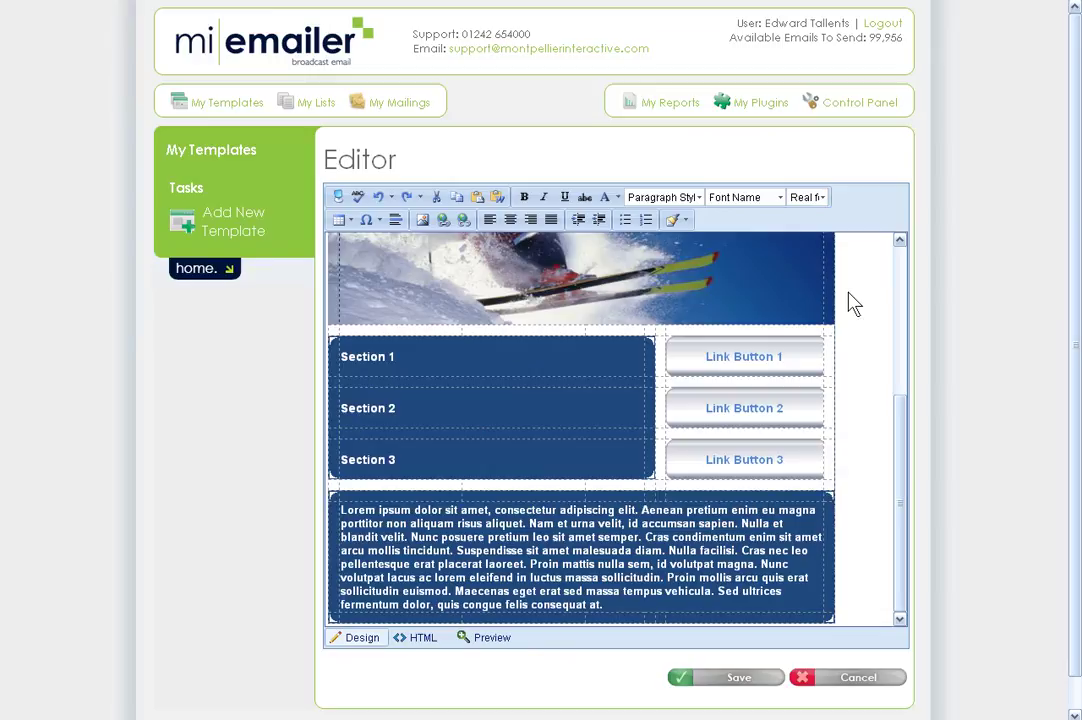
scroll(852, 303, up, 5)
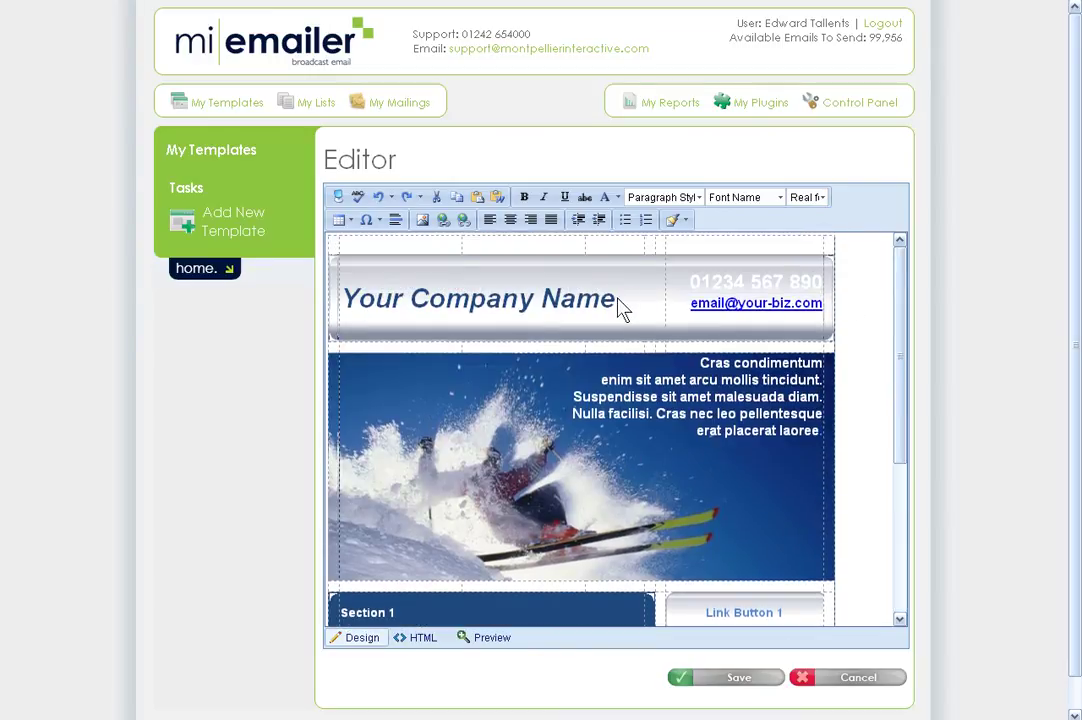
drag(620, 309, 378, 307)
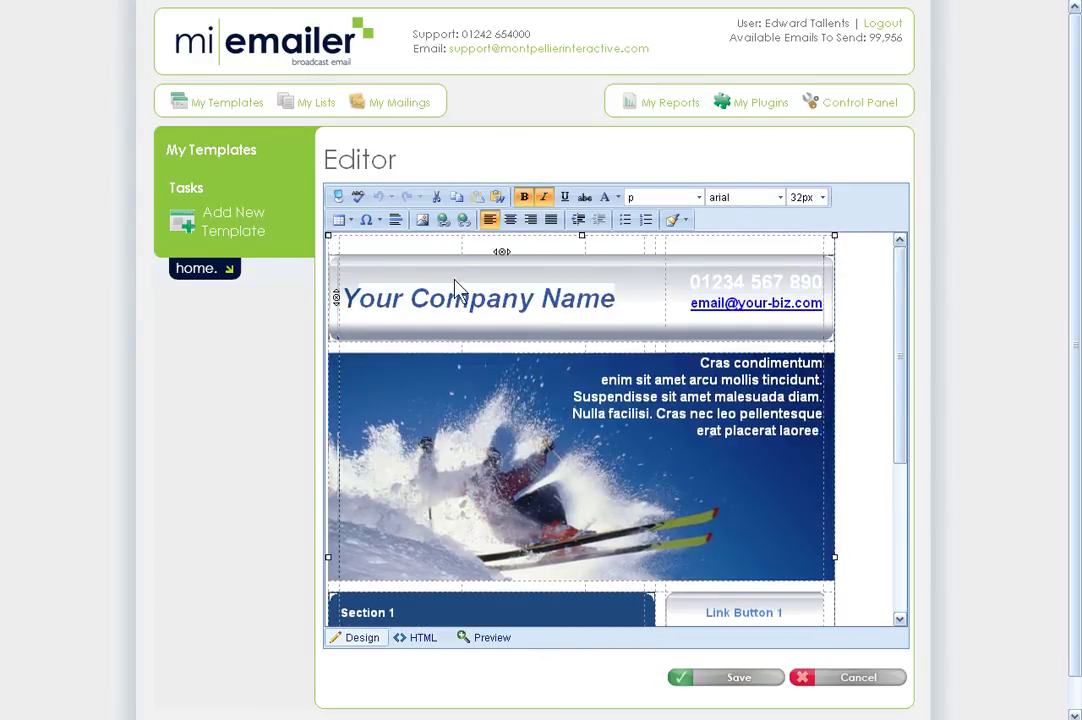
drag(444, 298, 620, 305)
click(544, 197)
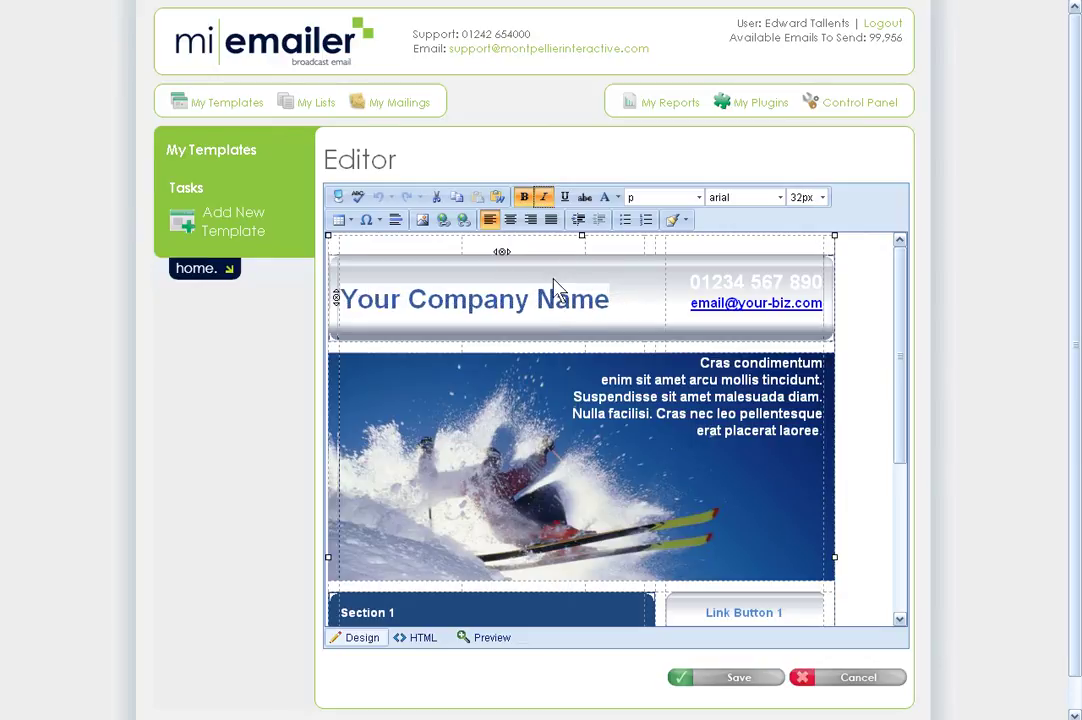
text(My)
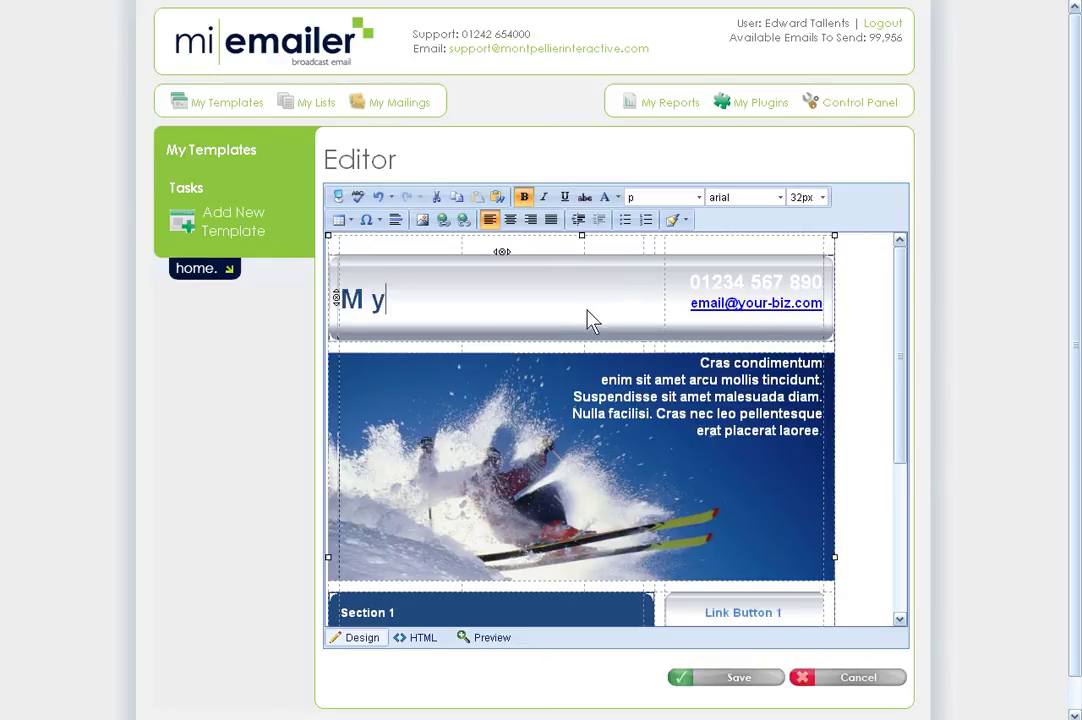
key(BackSpace)
text(y Ski )
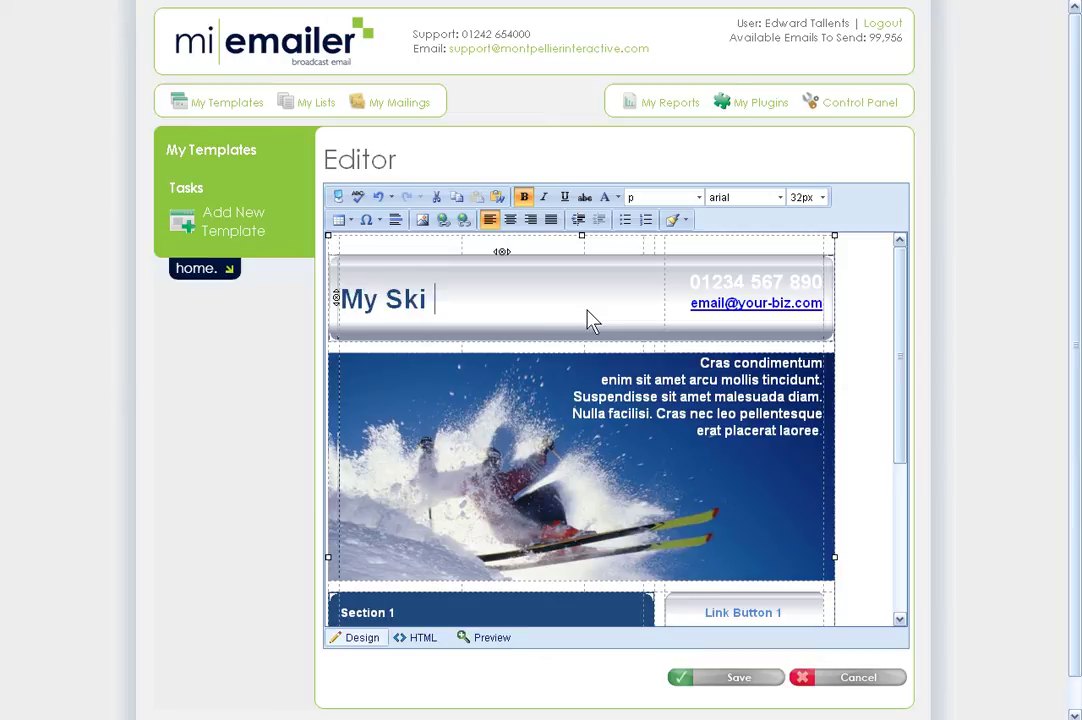
text(Company)
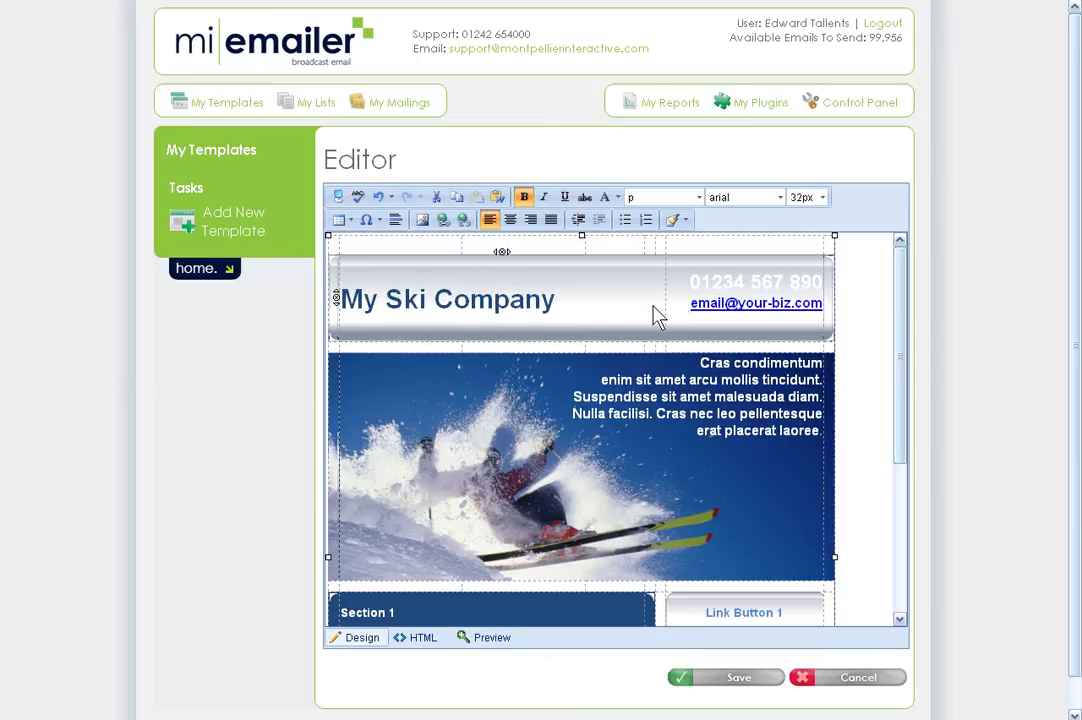
drag(691, 281, 822, 283)
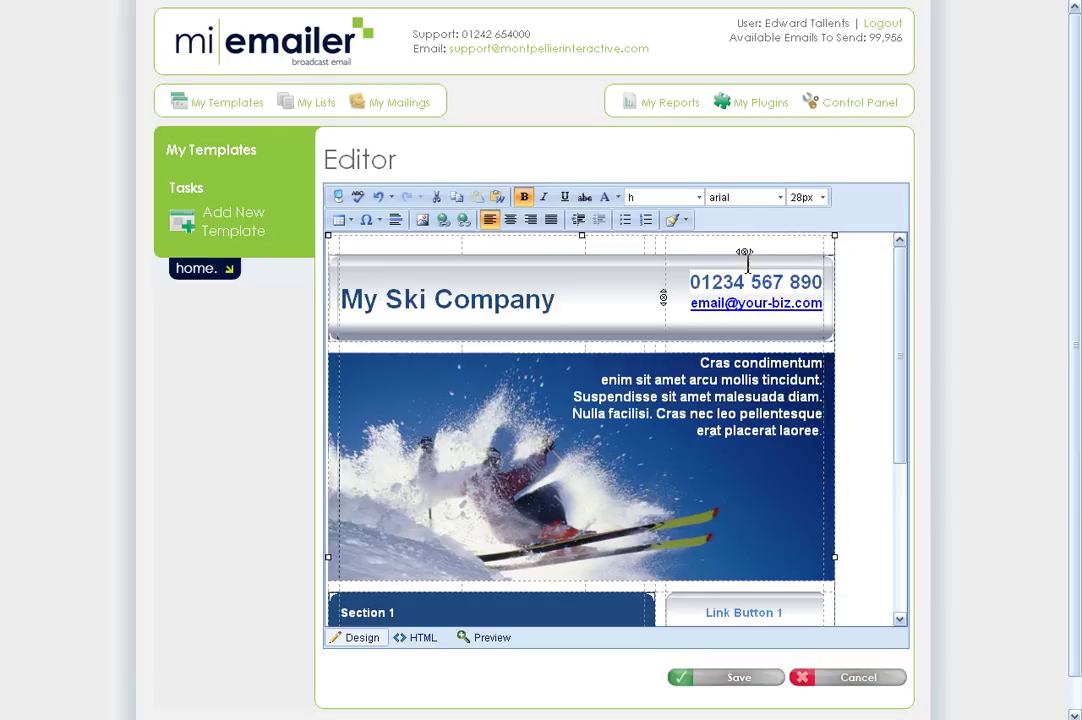
- Make the header phone number dark blue and delete the placeholder text over the ski photo
click(618, 197)
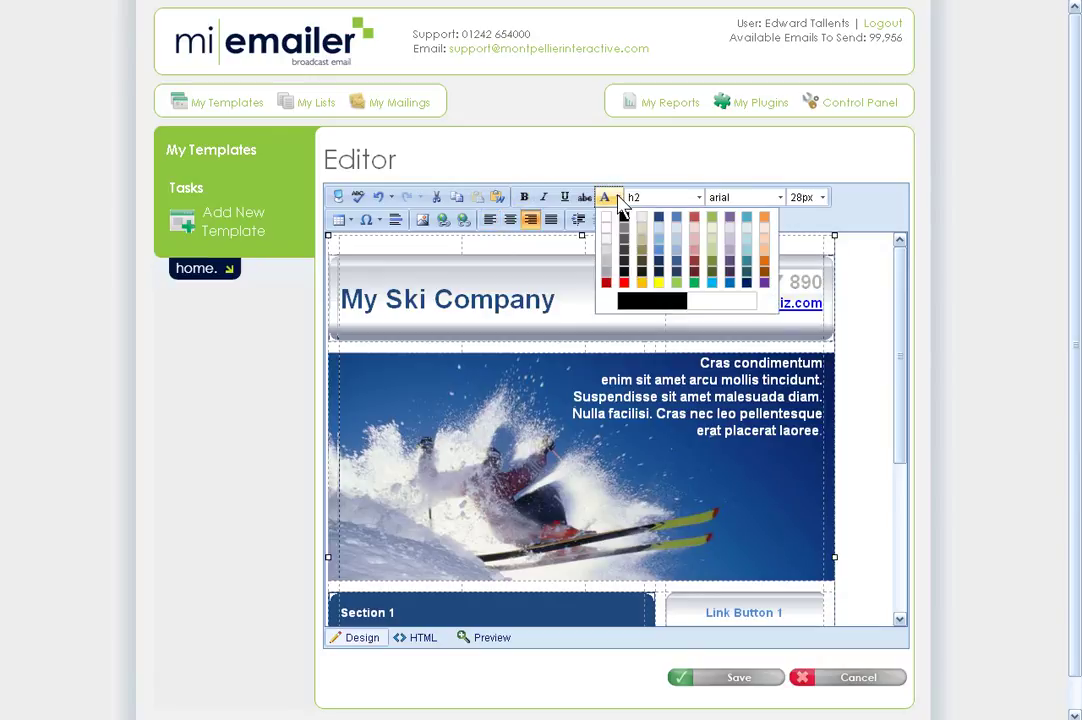
click(658, 217)
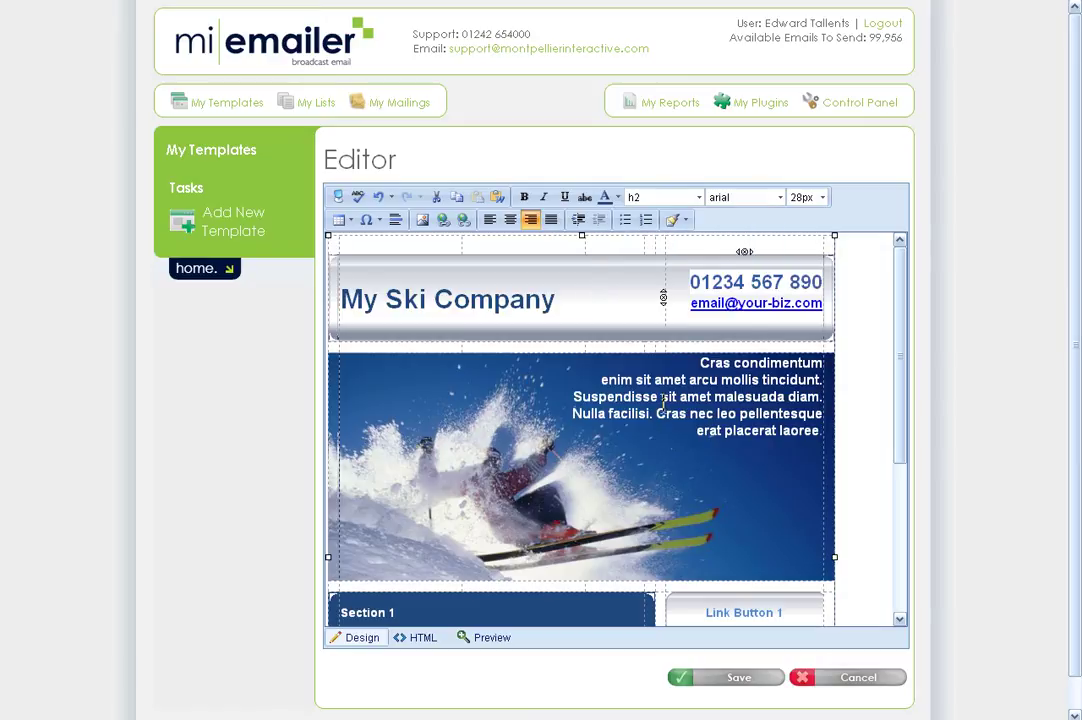
click(657, 413)
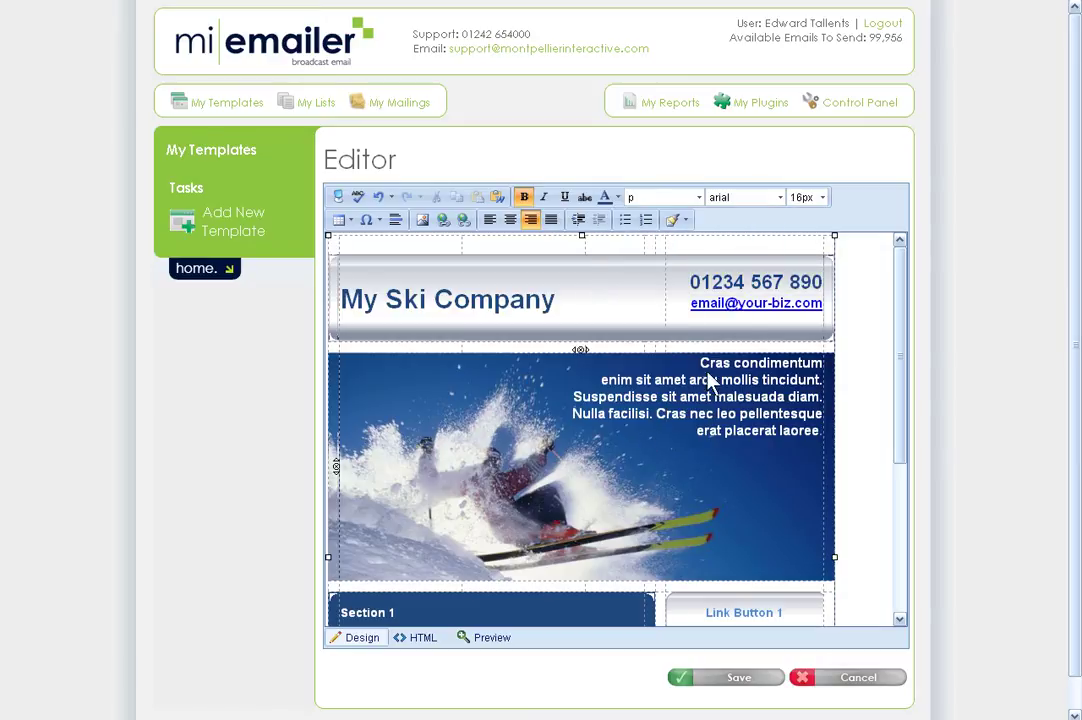
drag(700, 363, 811, 432)
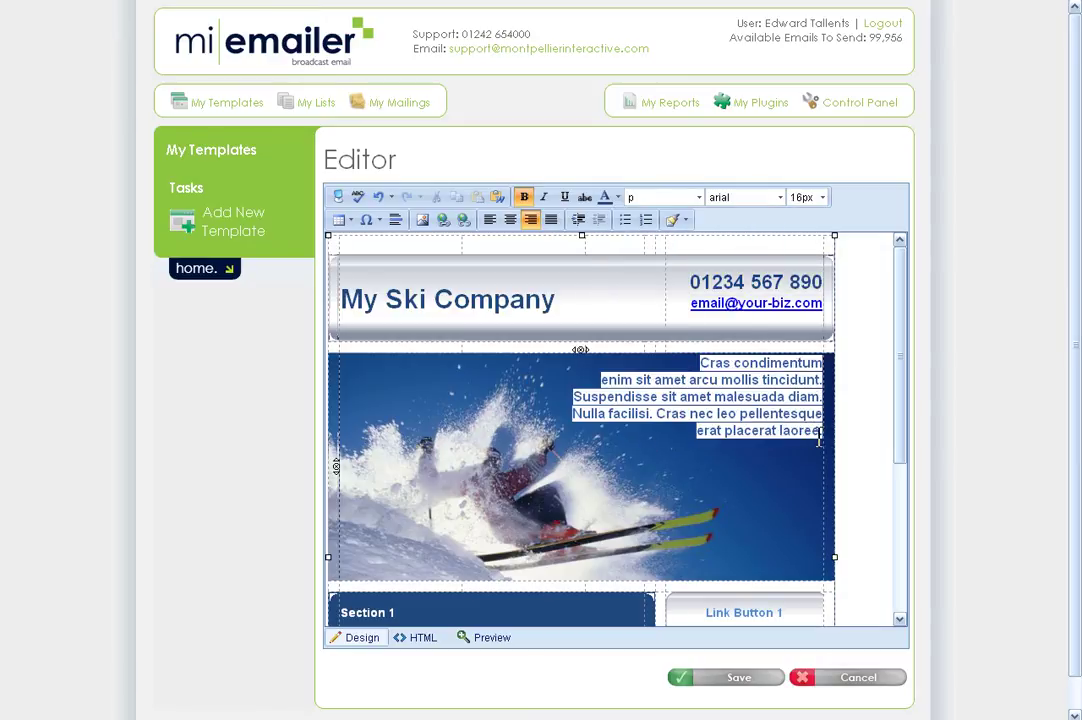
key(Delete)
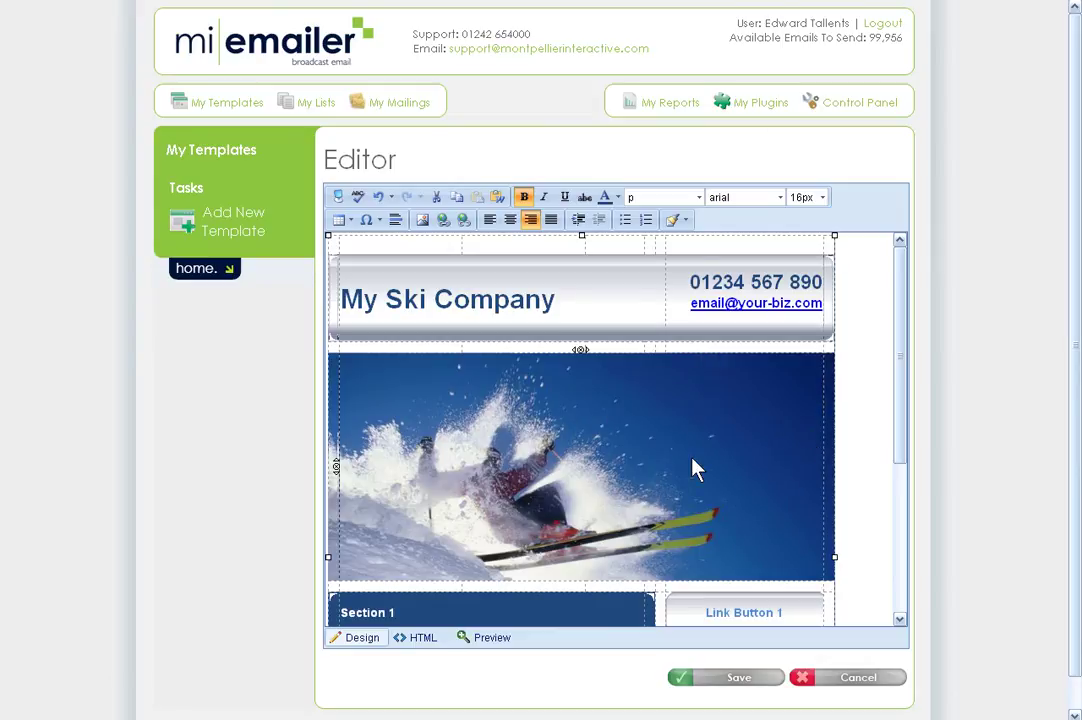
scroll(690, 467, down, 3)
scroll(686, 464, up, 3)
scroll(686, 464, down, 4)
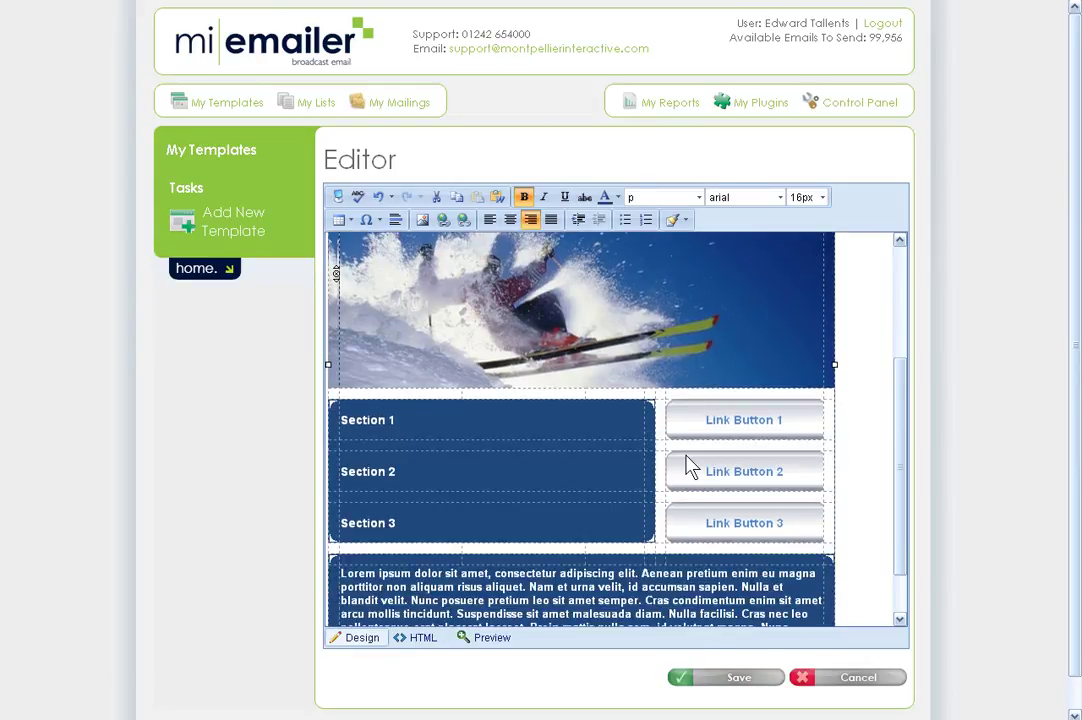
drag(454, 438, 340, 420)
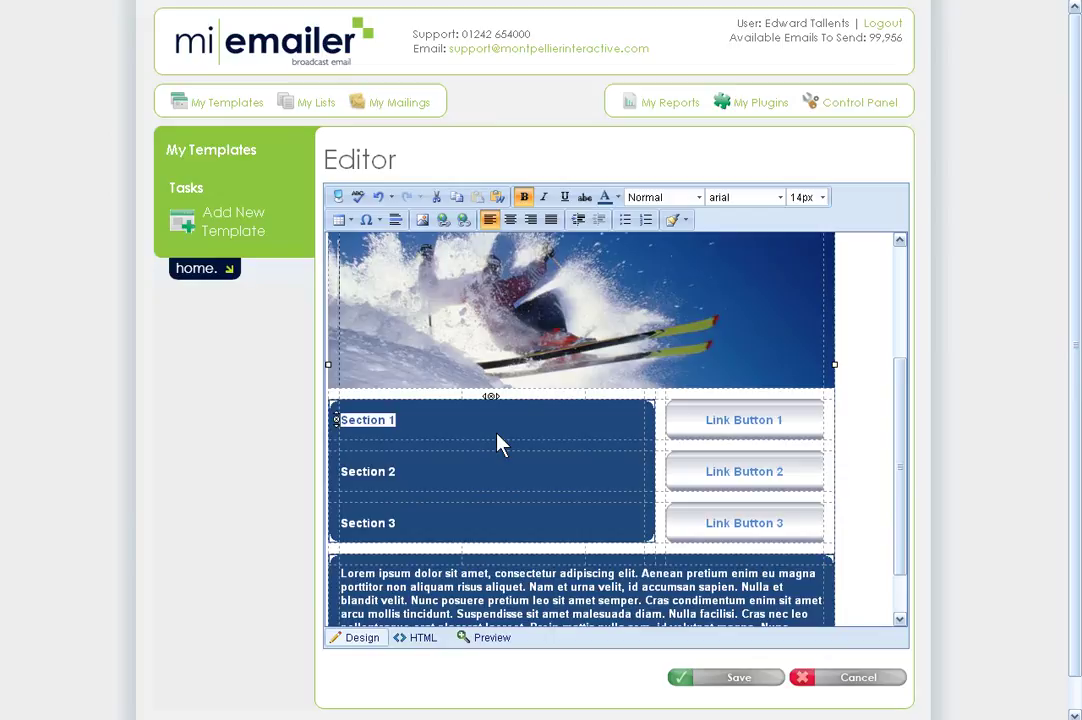
- Retitle the section headings 'Destination 1 - About the destination', 'Dest 2' and 'Dest 3'
text(Desti)
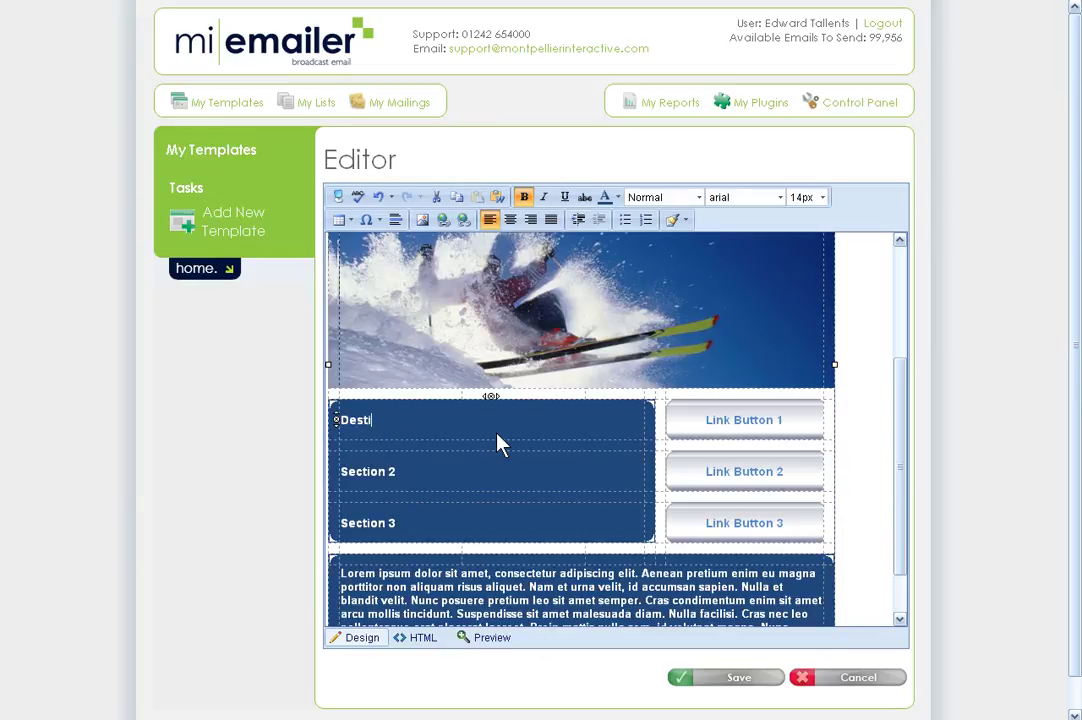
text(nation 1)
drag(341, 471, 384, 471)
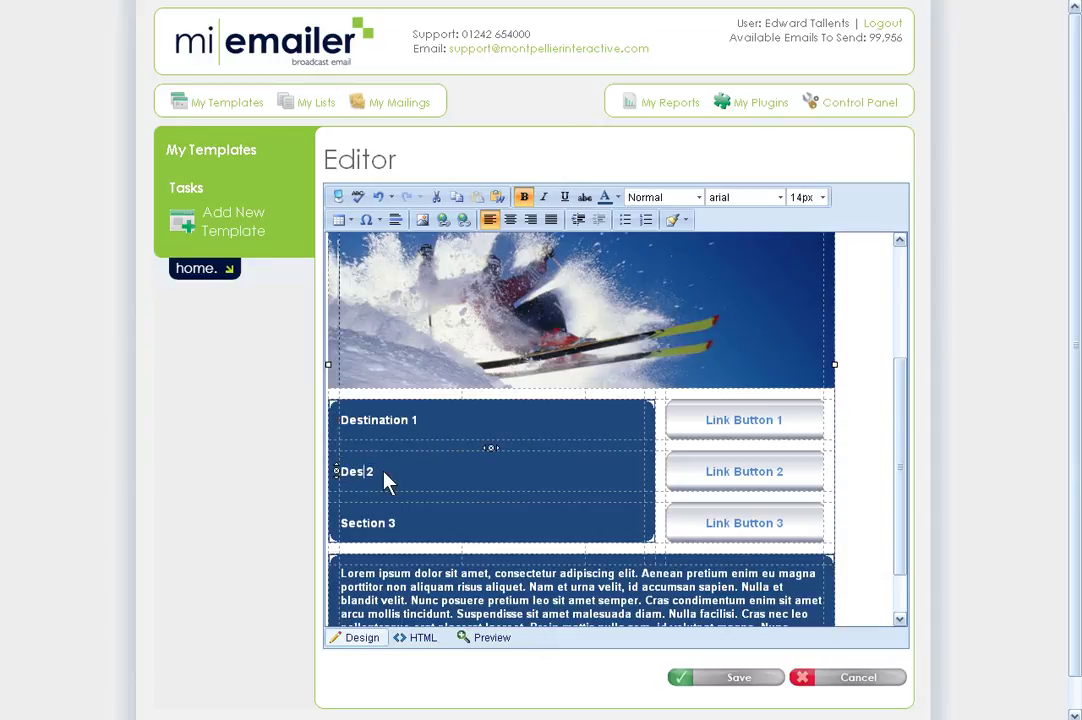
text(Dest)
drag(341, 523, 389, 520)
text(Des)
click(570, 464)
click(460, 428)
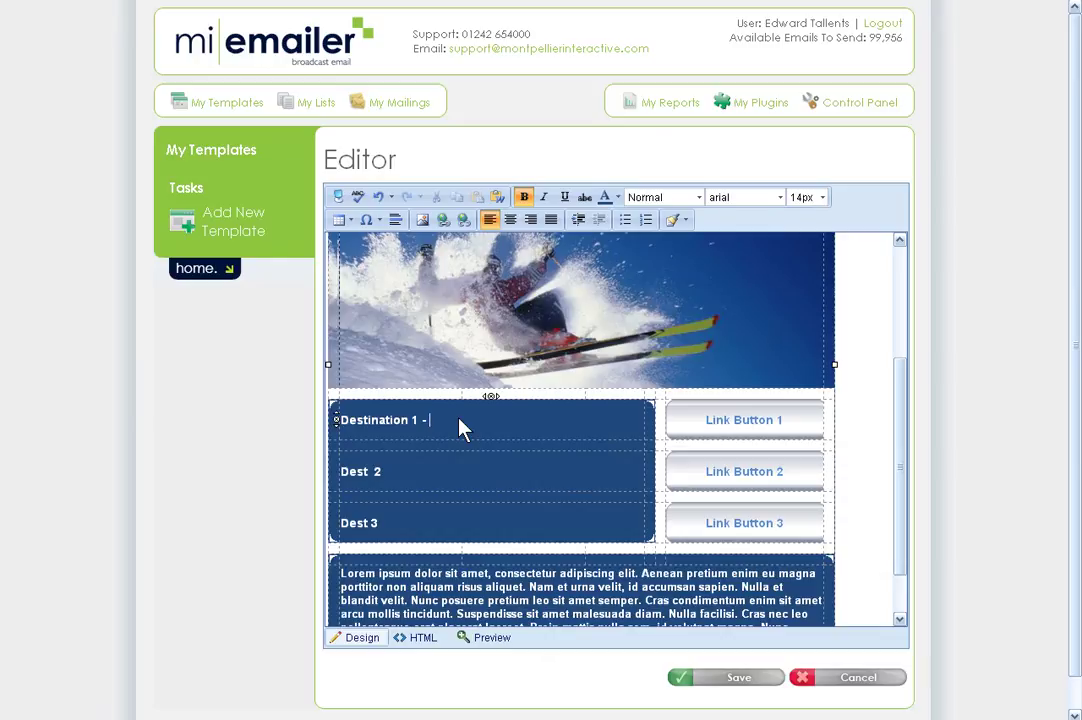
text(- About the destination)
drag(707, 422, 780, 421)
text(D)
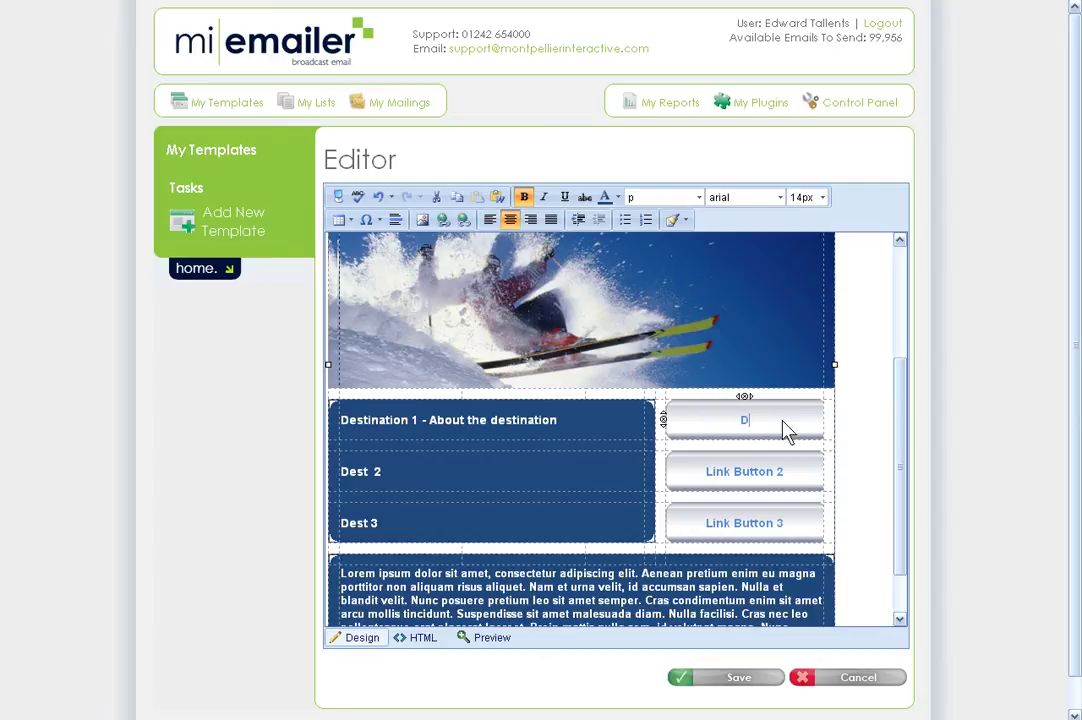
text(estination 1)
drag(782, 421, 708, 424)
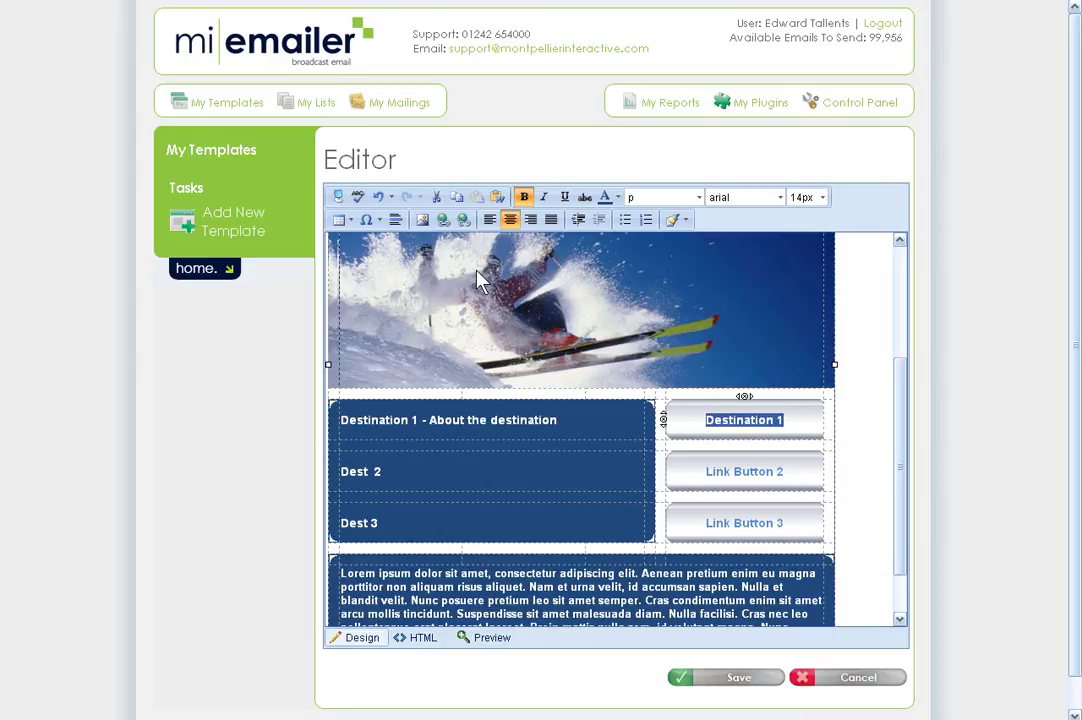
click(442, 221)
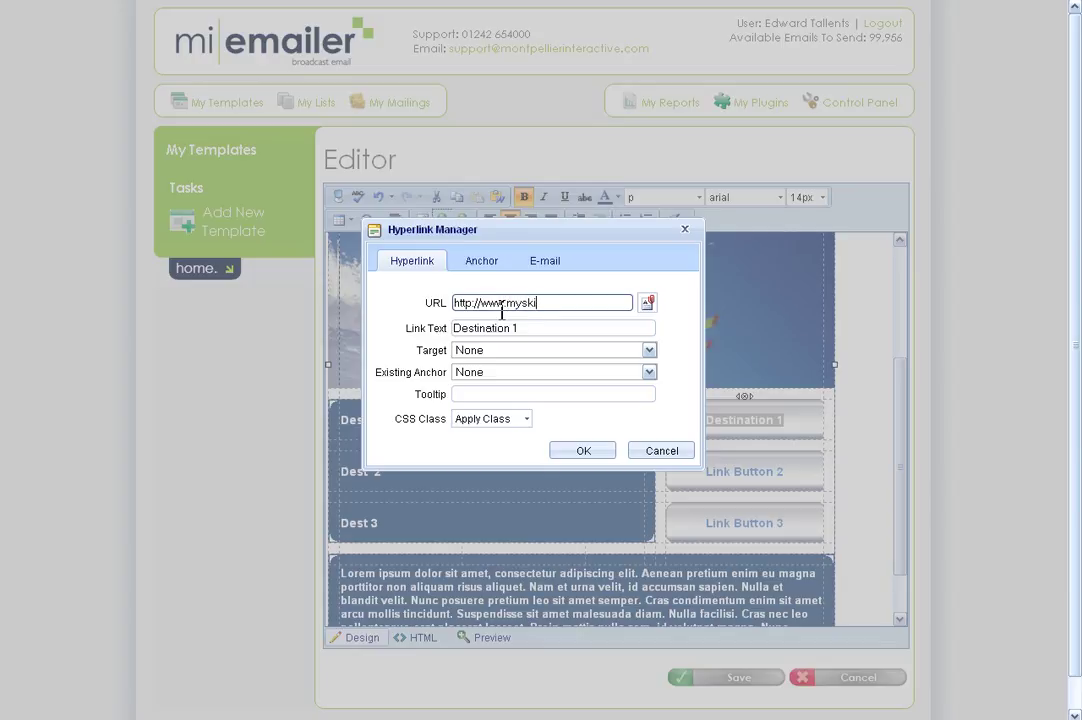
text(company.com/destination1)
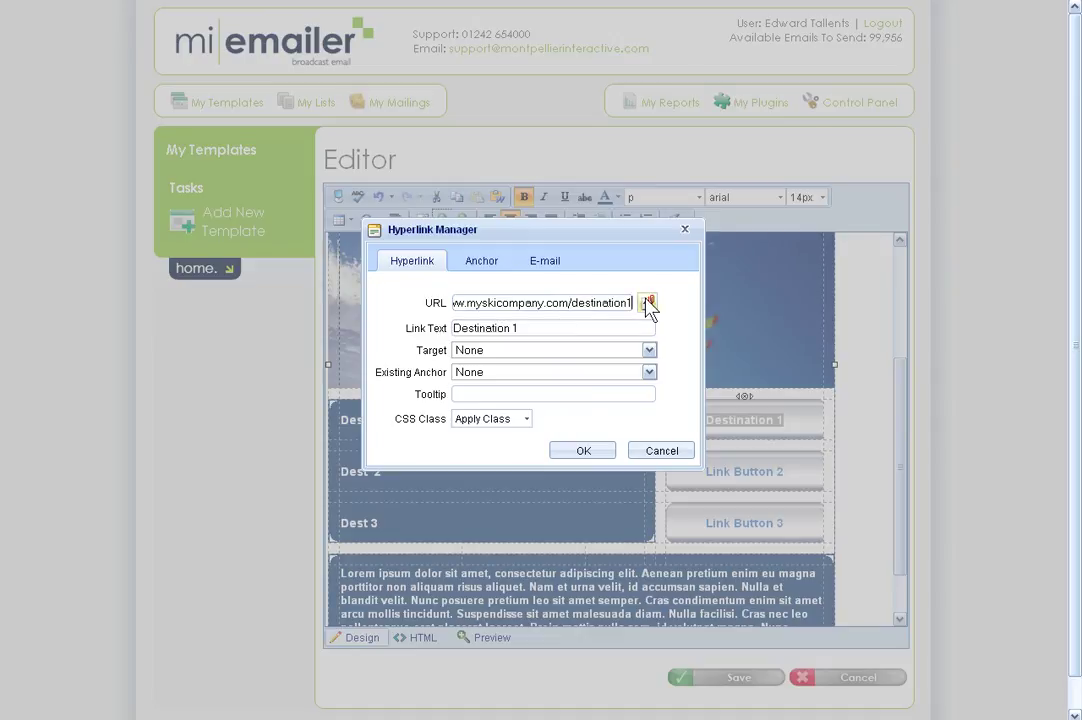
click(586, 454)
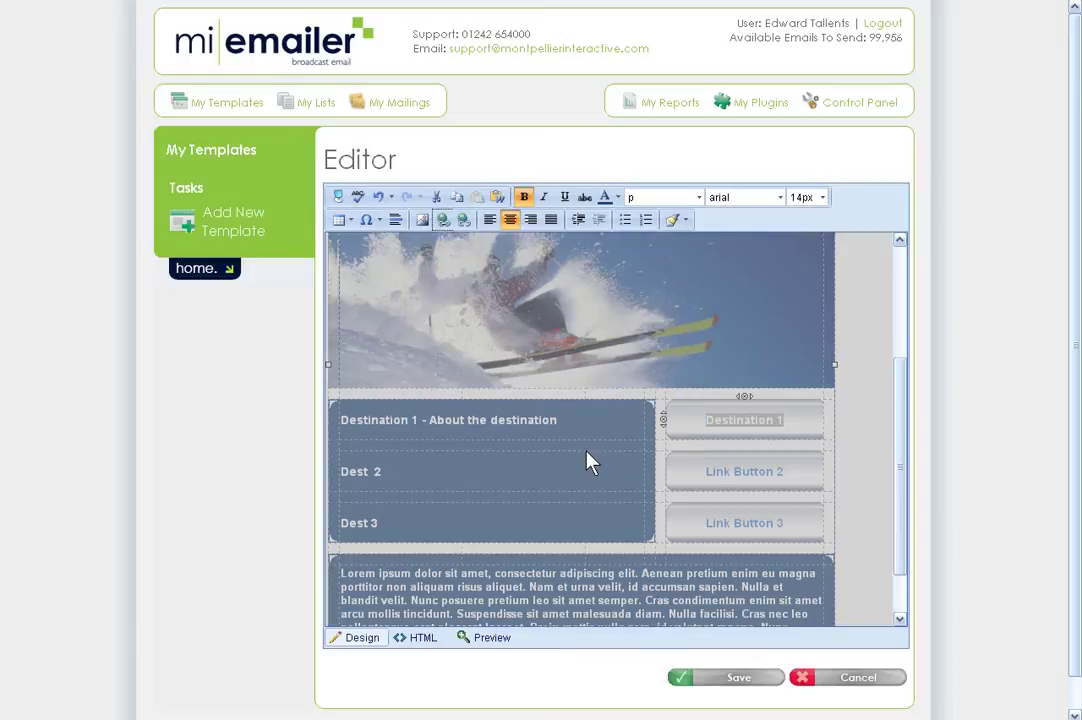
click(786, 474)
- Deselect the Lorem ipsum paragraph and save the edited ski email as template version 1
click(800, 470)
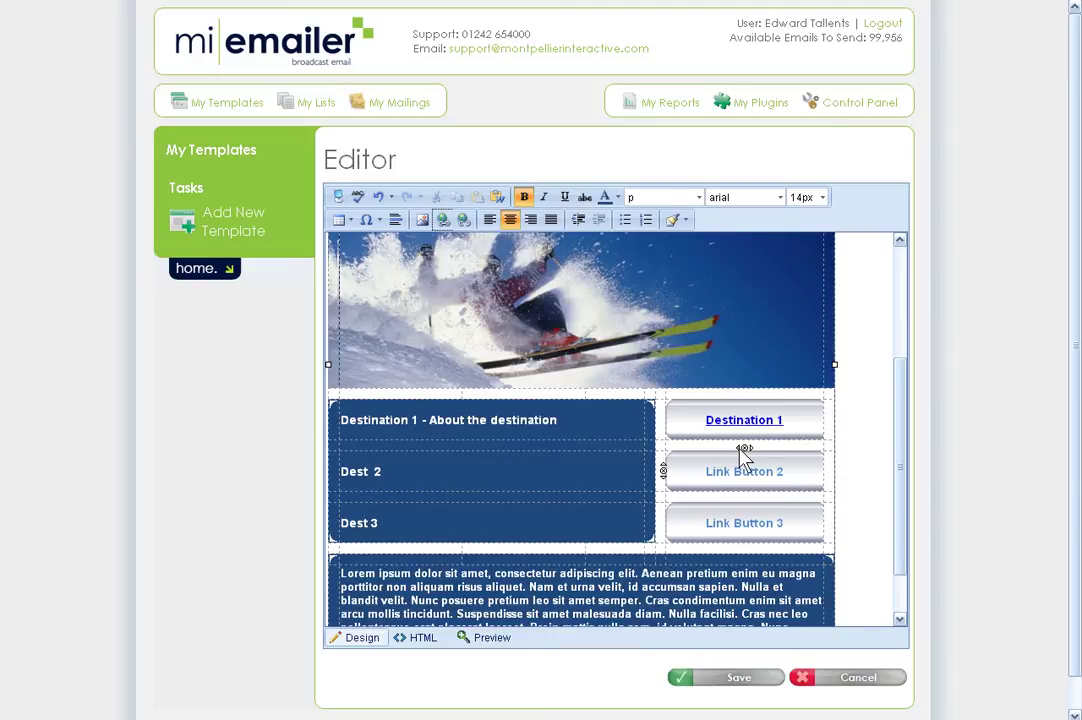
scroll(744, 455, down, 1)
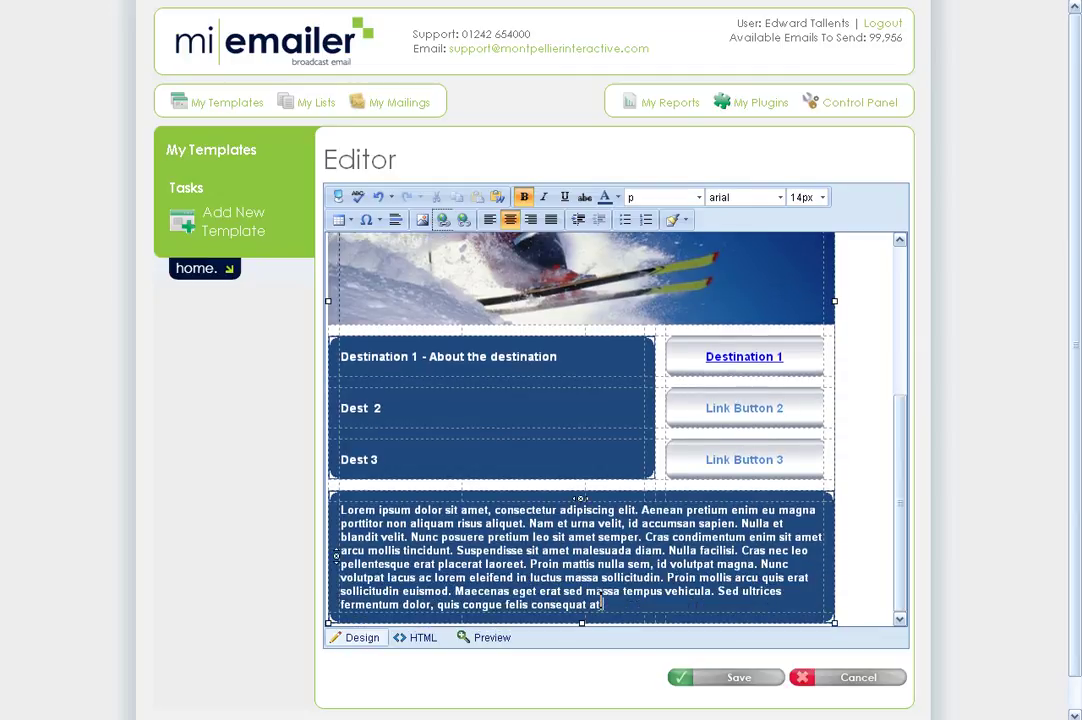
drag(604, 605, 362, 517)
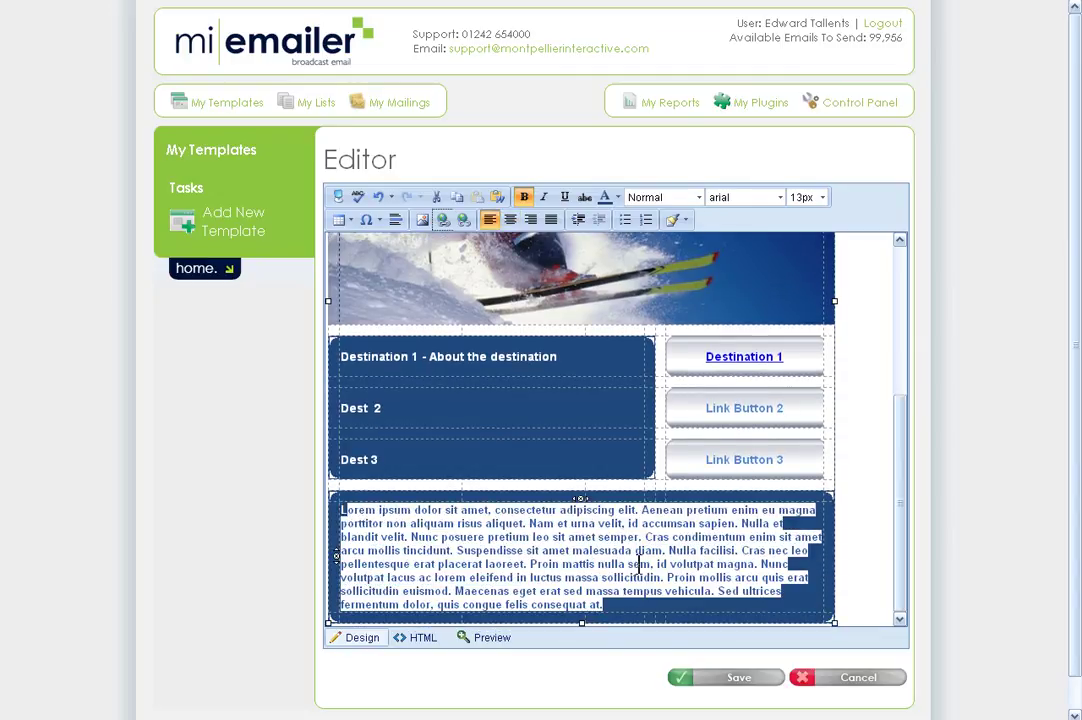
click(742, 556)
scroll(742, 556, down, 1)
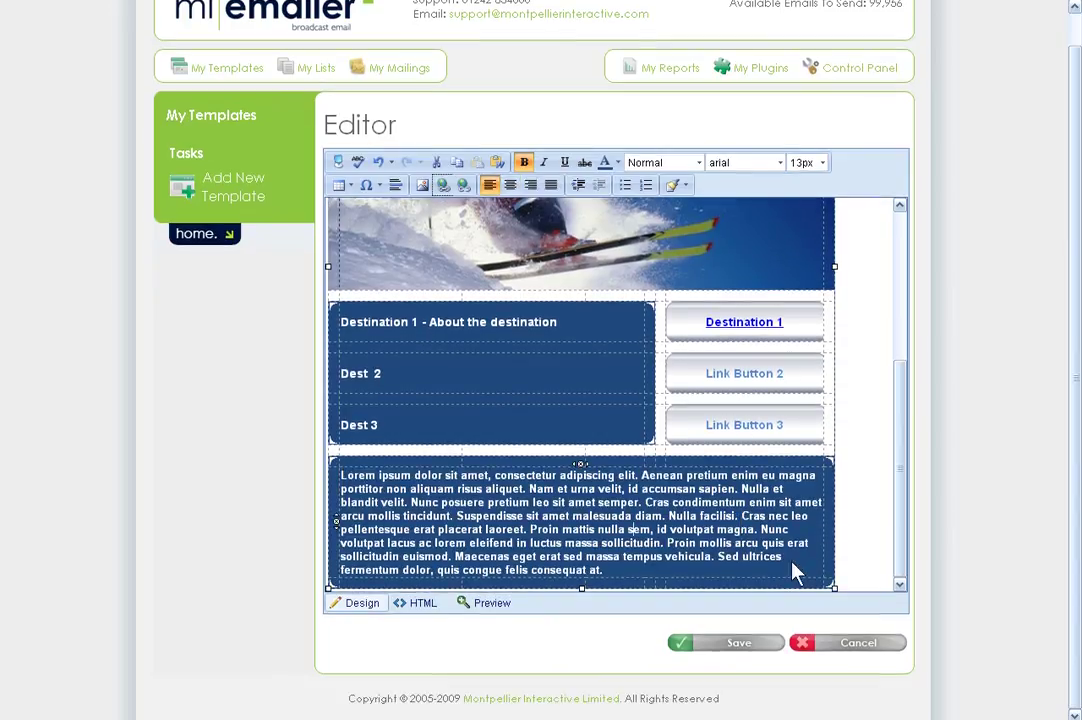
click(736, 645)
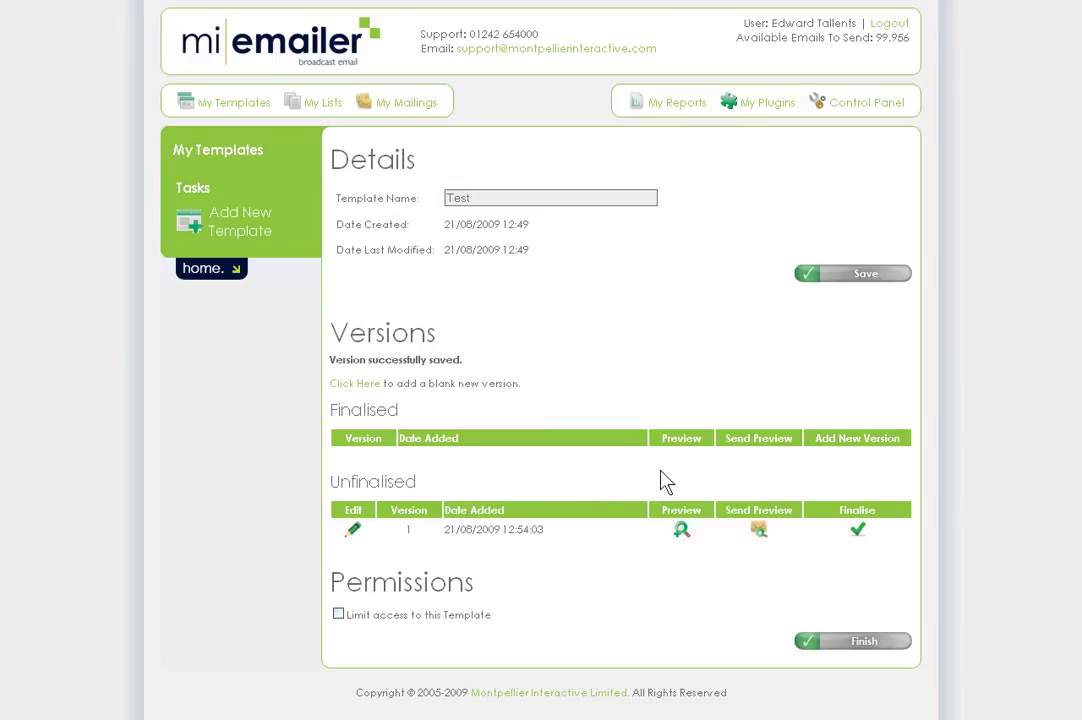
drag(339, 483, 435, 495)
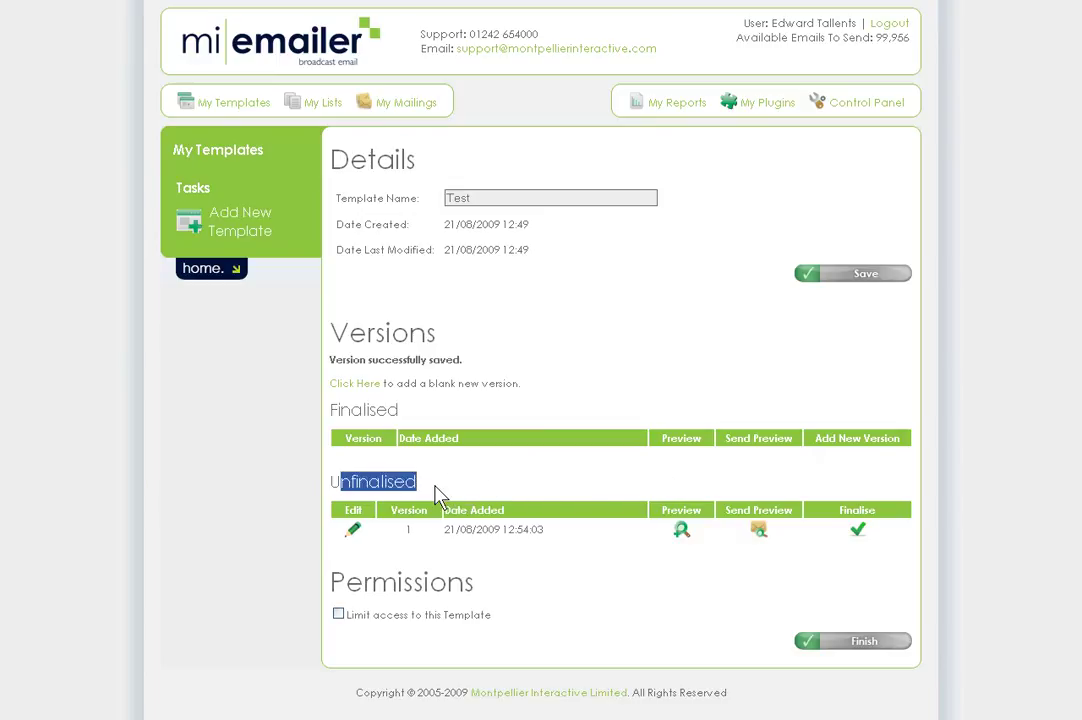
drag(331, 411, 401, 414)
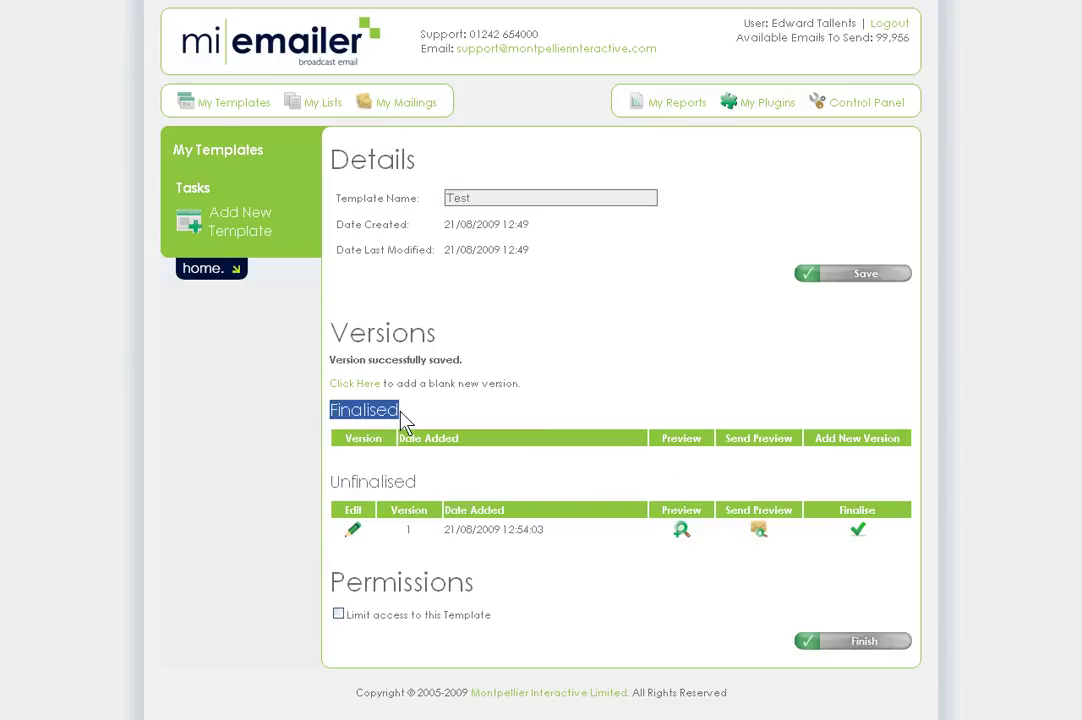
click(447, 533)
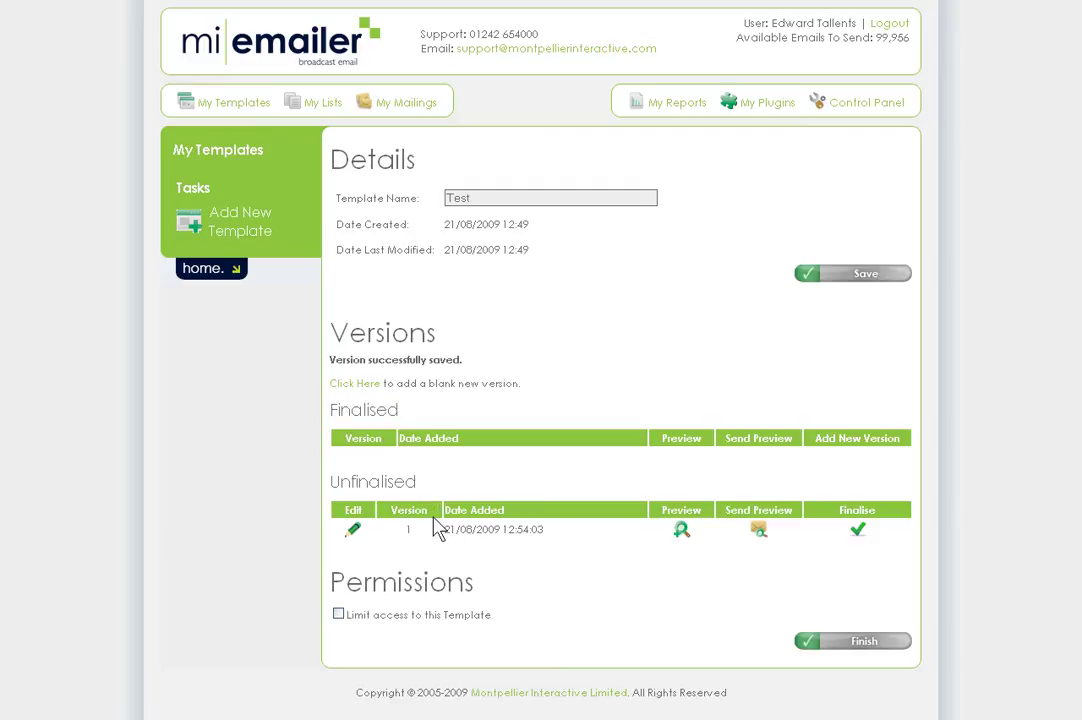
click(681, 531)
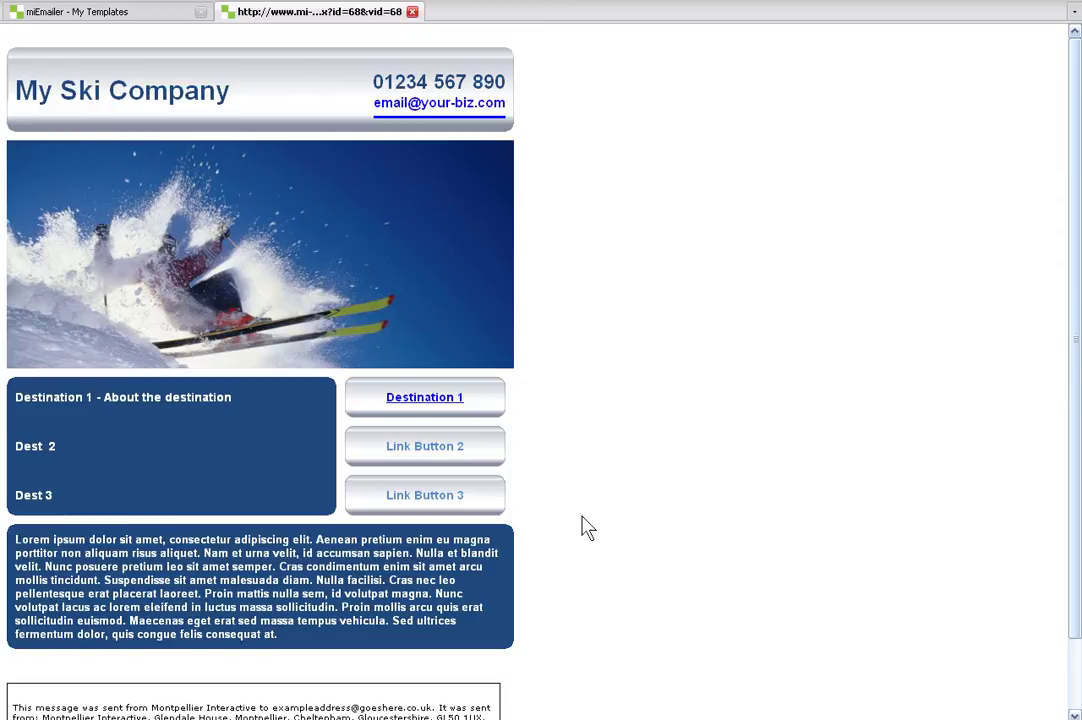
drag(44, 397, 221, 400)
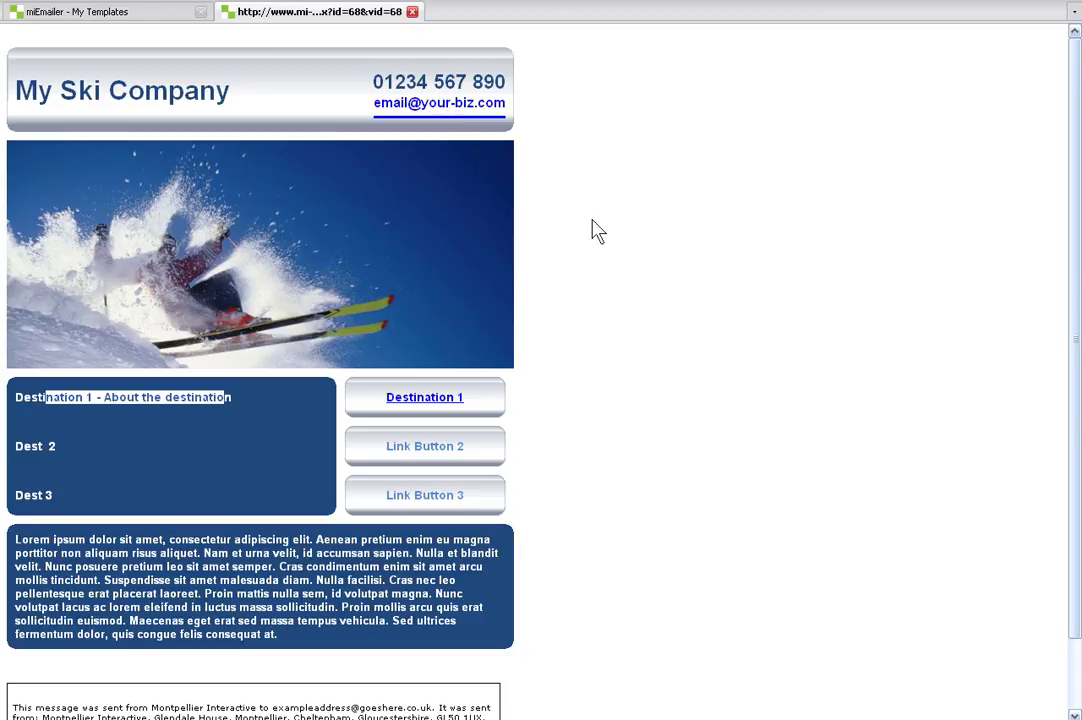
click(412, 12)
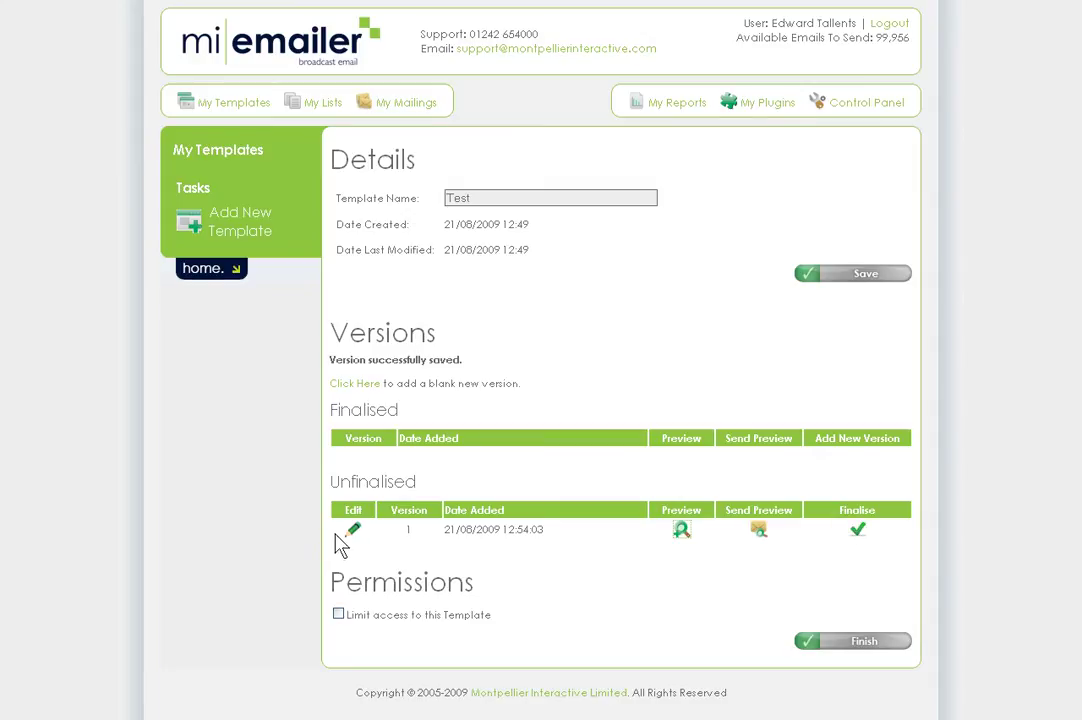
- Finalise version 1, then reopen the Test template's details from My Templates
click(857, 530)
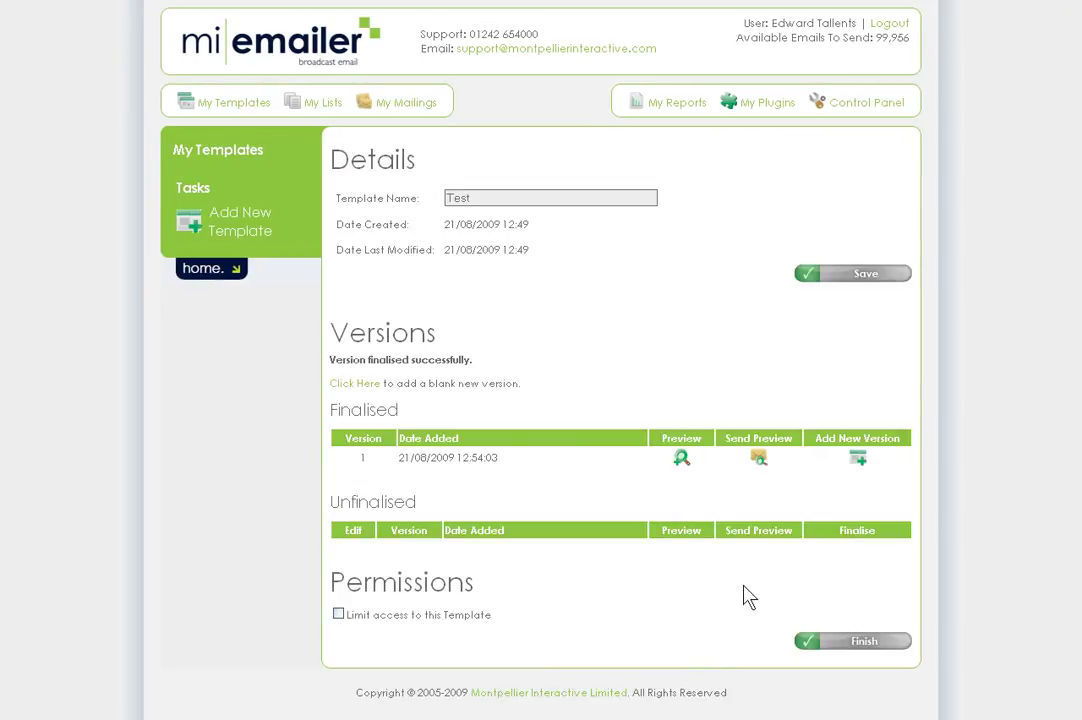
click(228, 104)
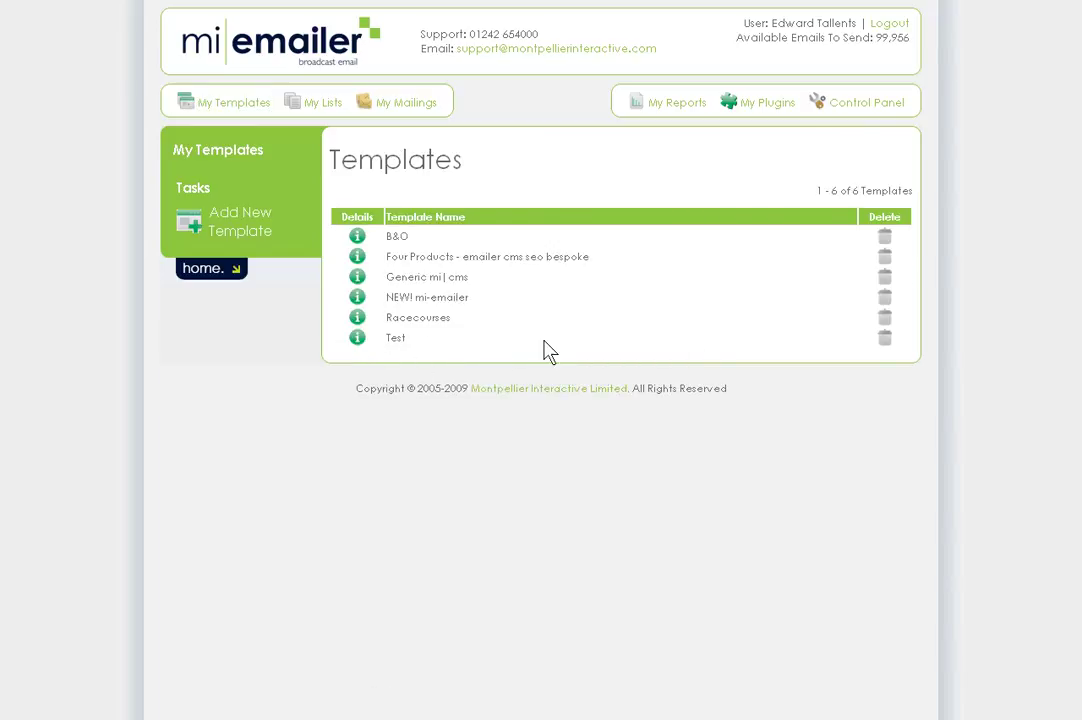
click(357, 337)
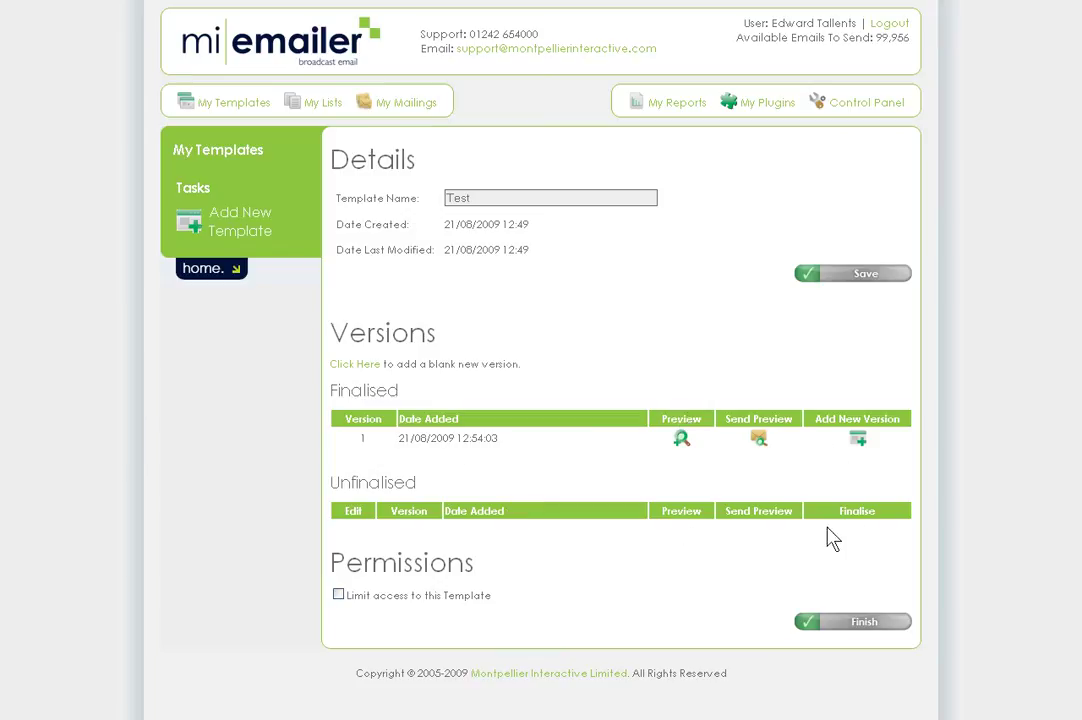
- Create version 2 from version 1 with the heading 'My New Ski Company' and save it
click(857, 438)
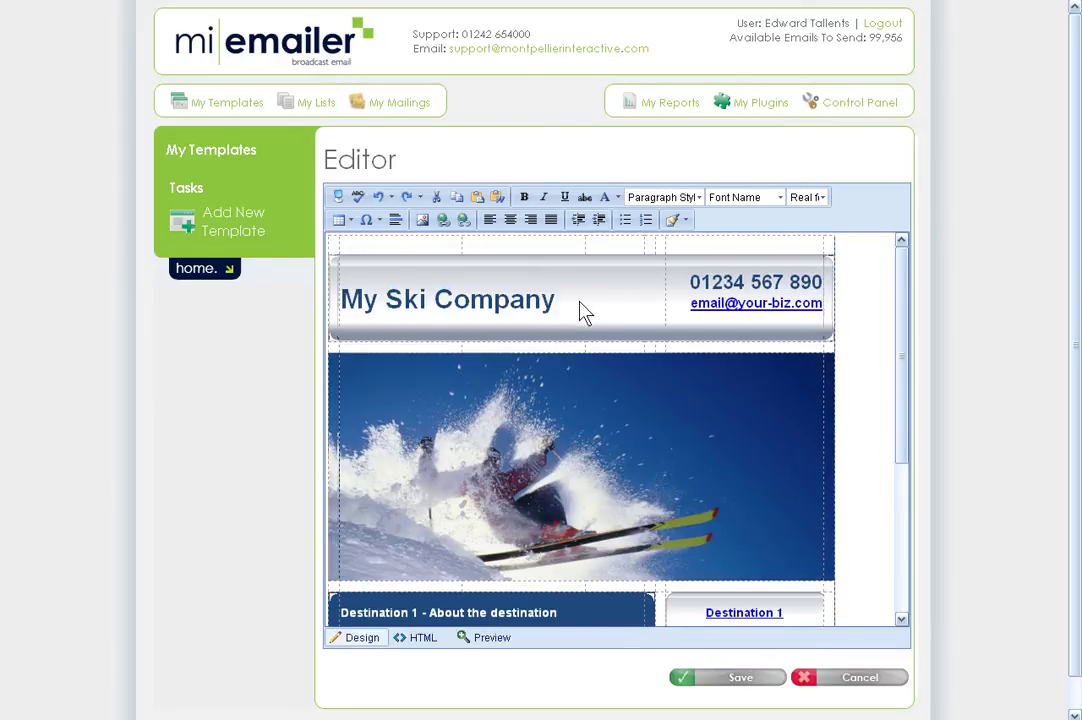
click(551, 311)
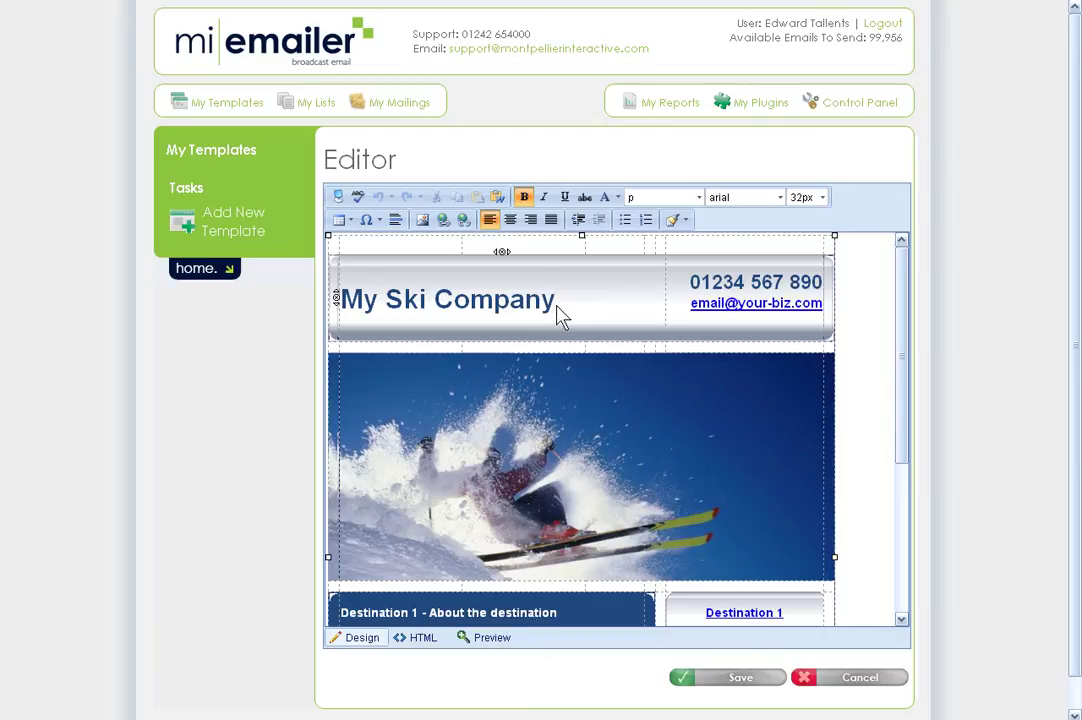
text(New)
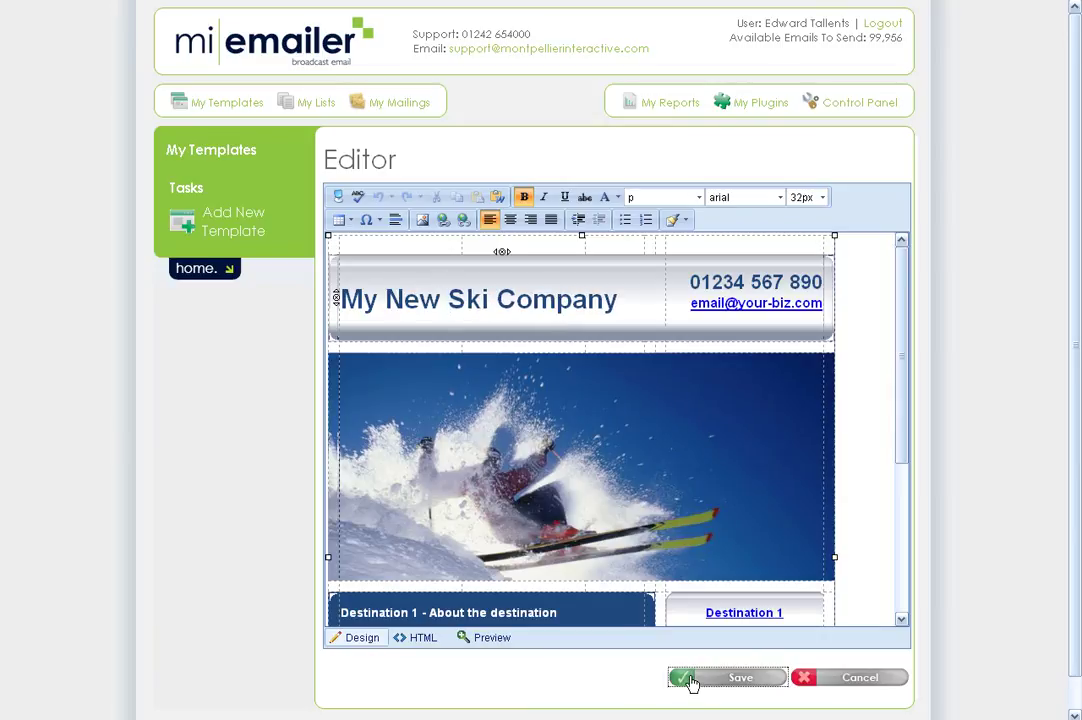
click(705, 680)
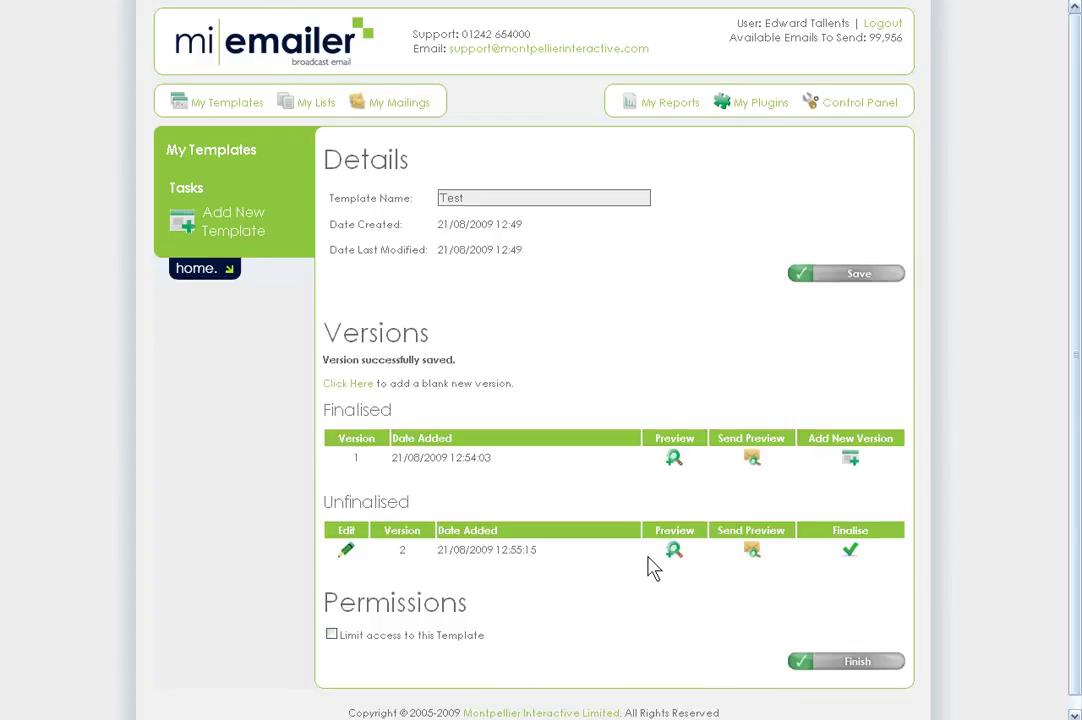
- Finalise version 2 from the Unfinalised table of the Test template
scroll(654, 568, down, 1)
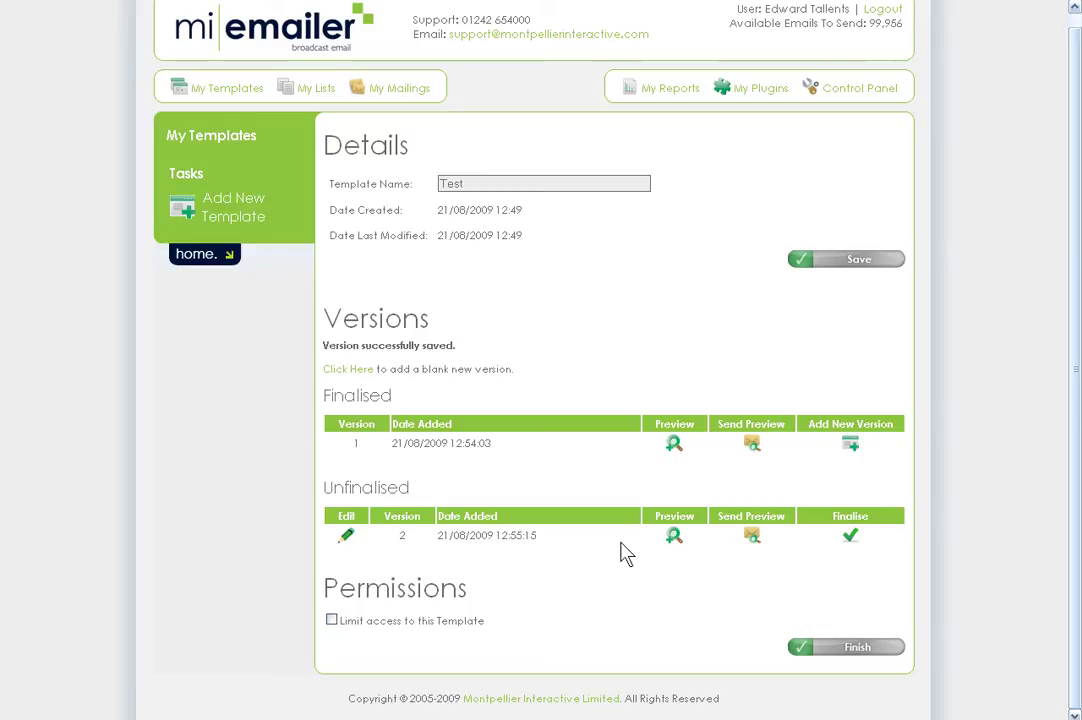
click(850, 538)
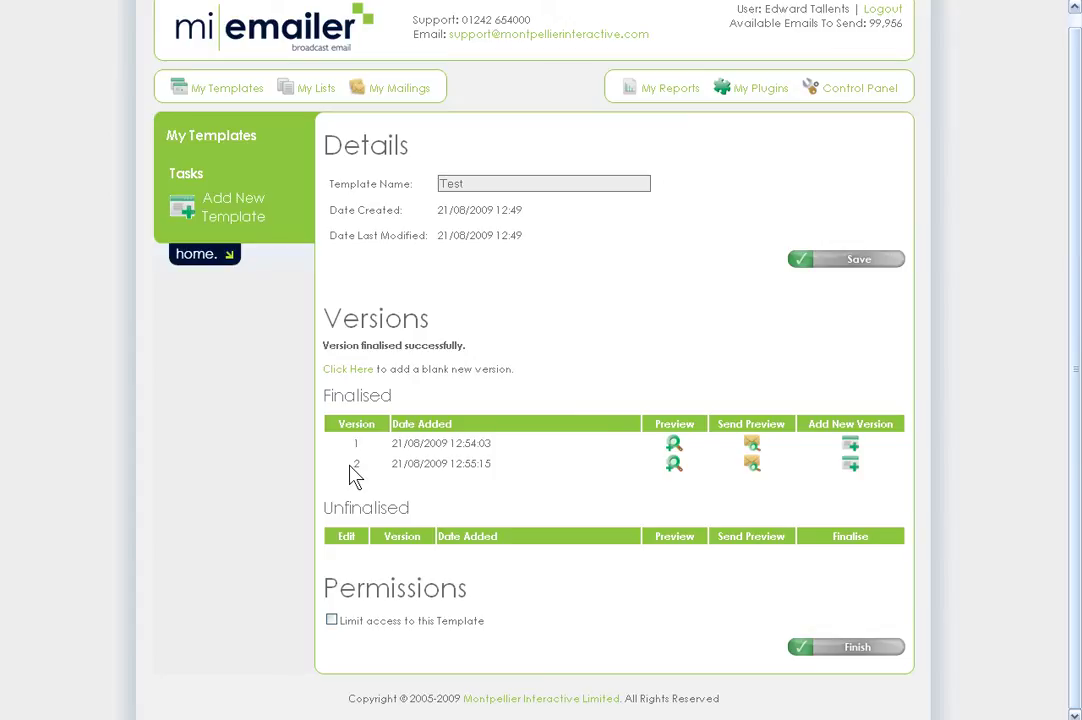
click(851, 650)
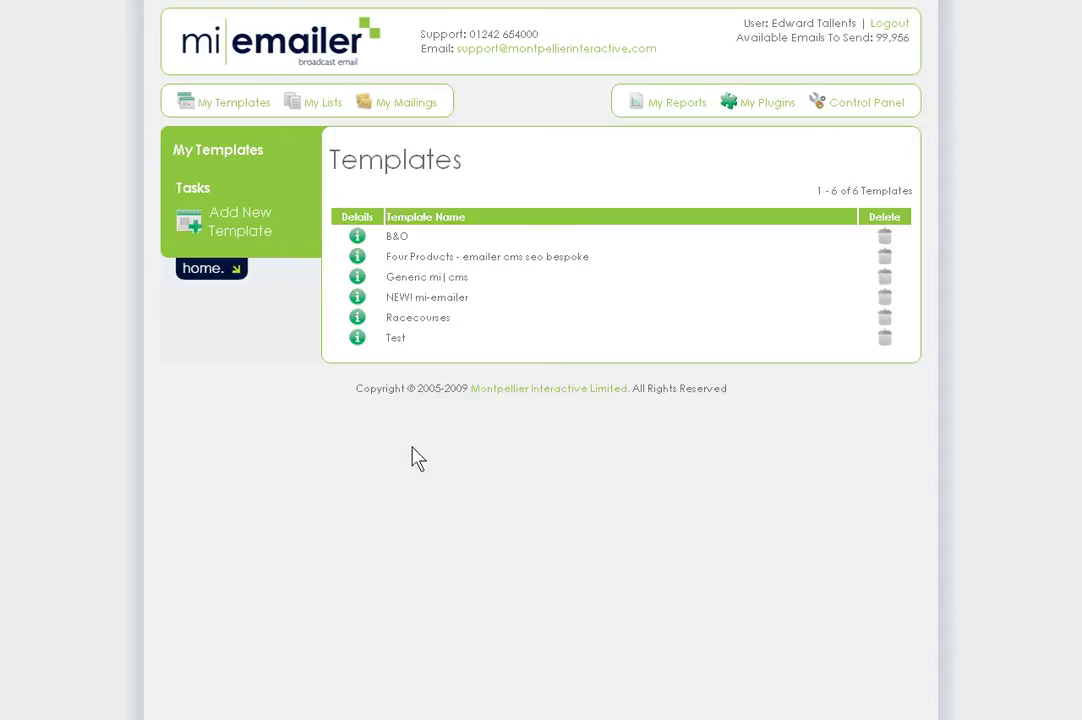
click(357, 340)
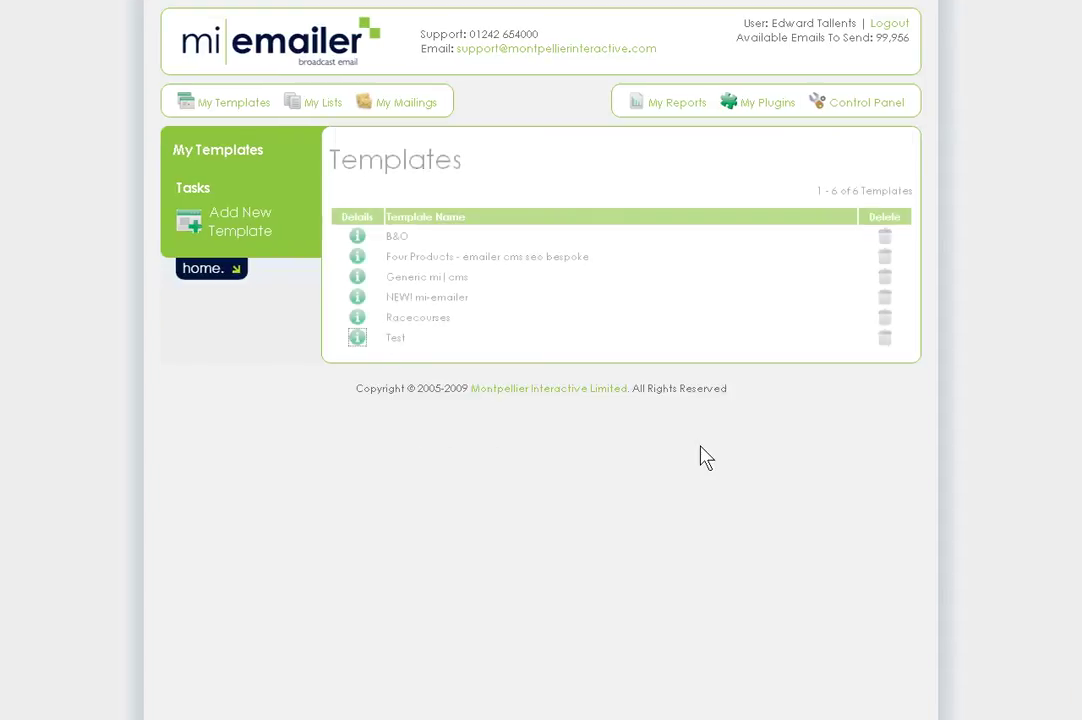